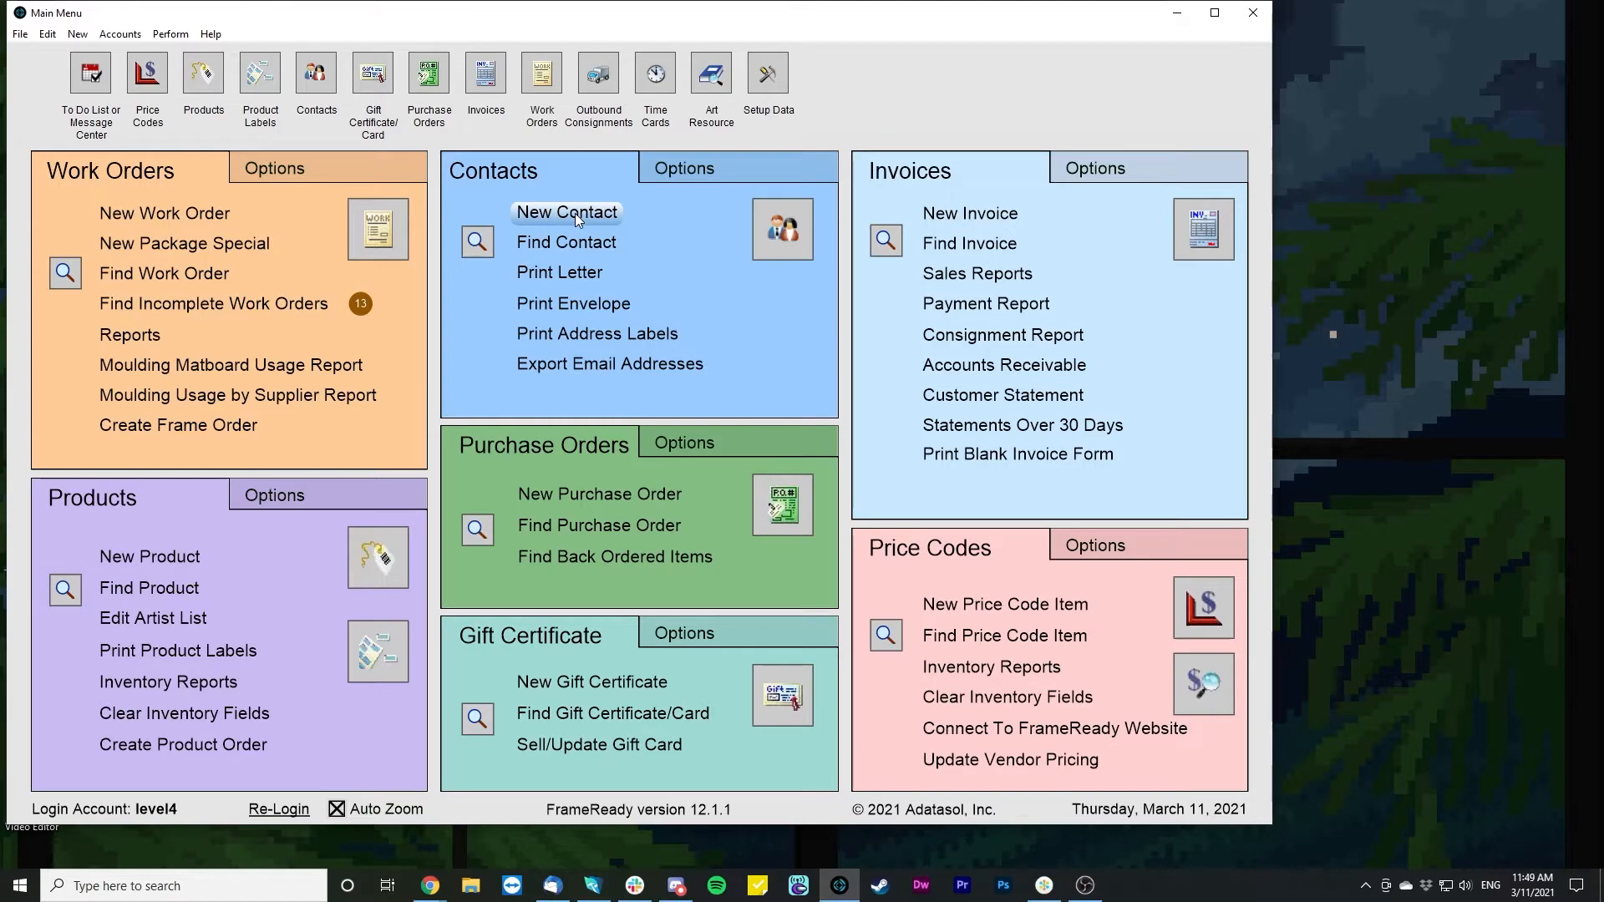
- Open the Contacts options menu that holds Edit Email Messages
left_click(698, 170)
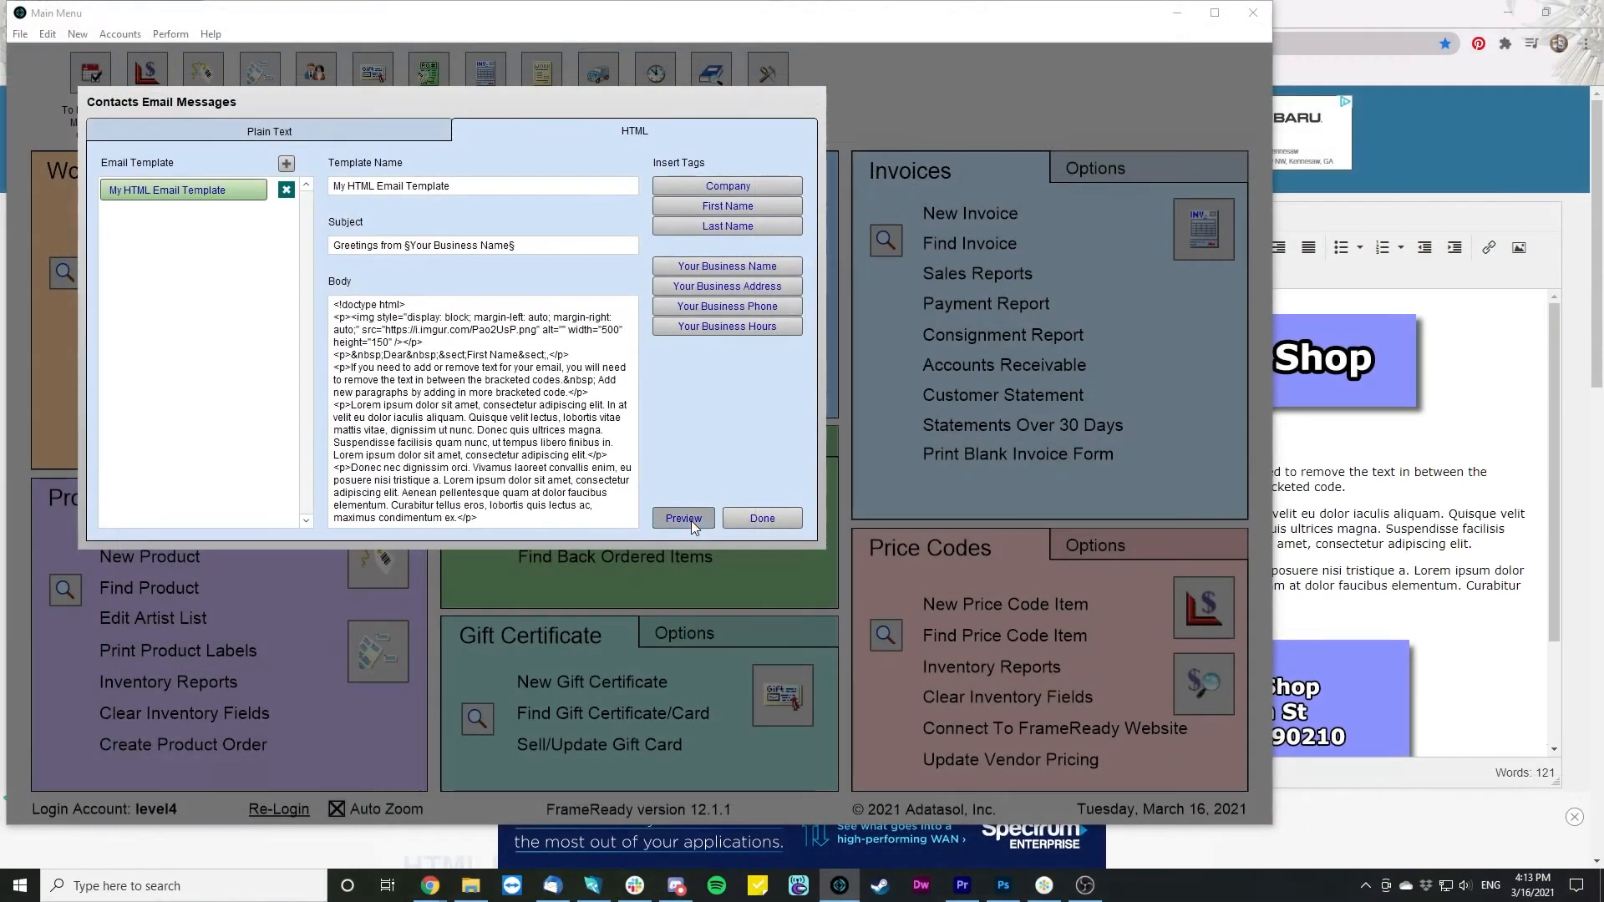
- Preview the HTML template and scroll down through the rendered email to its address footer
left_click(690, 519)
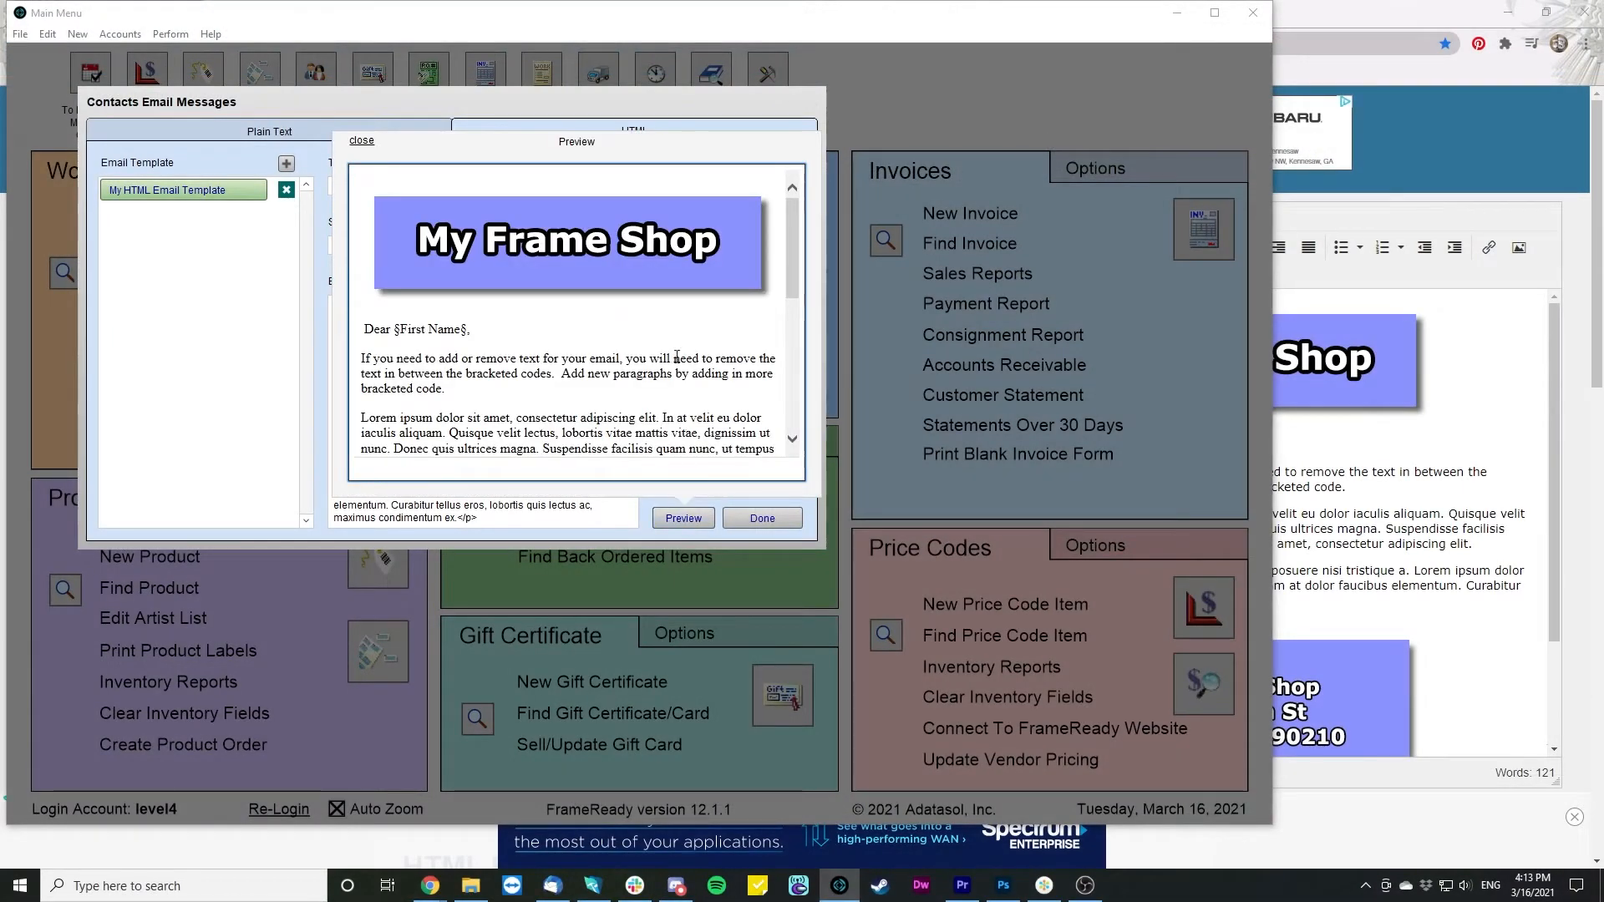
scroll(676, 334, "down", 1)
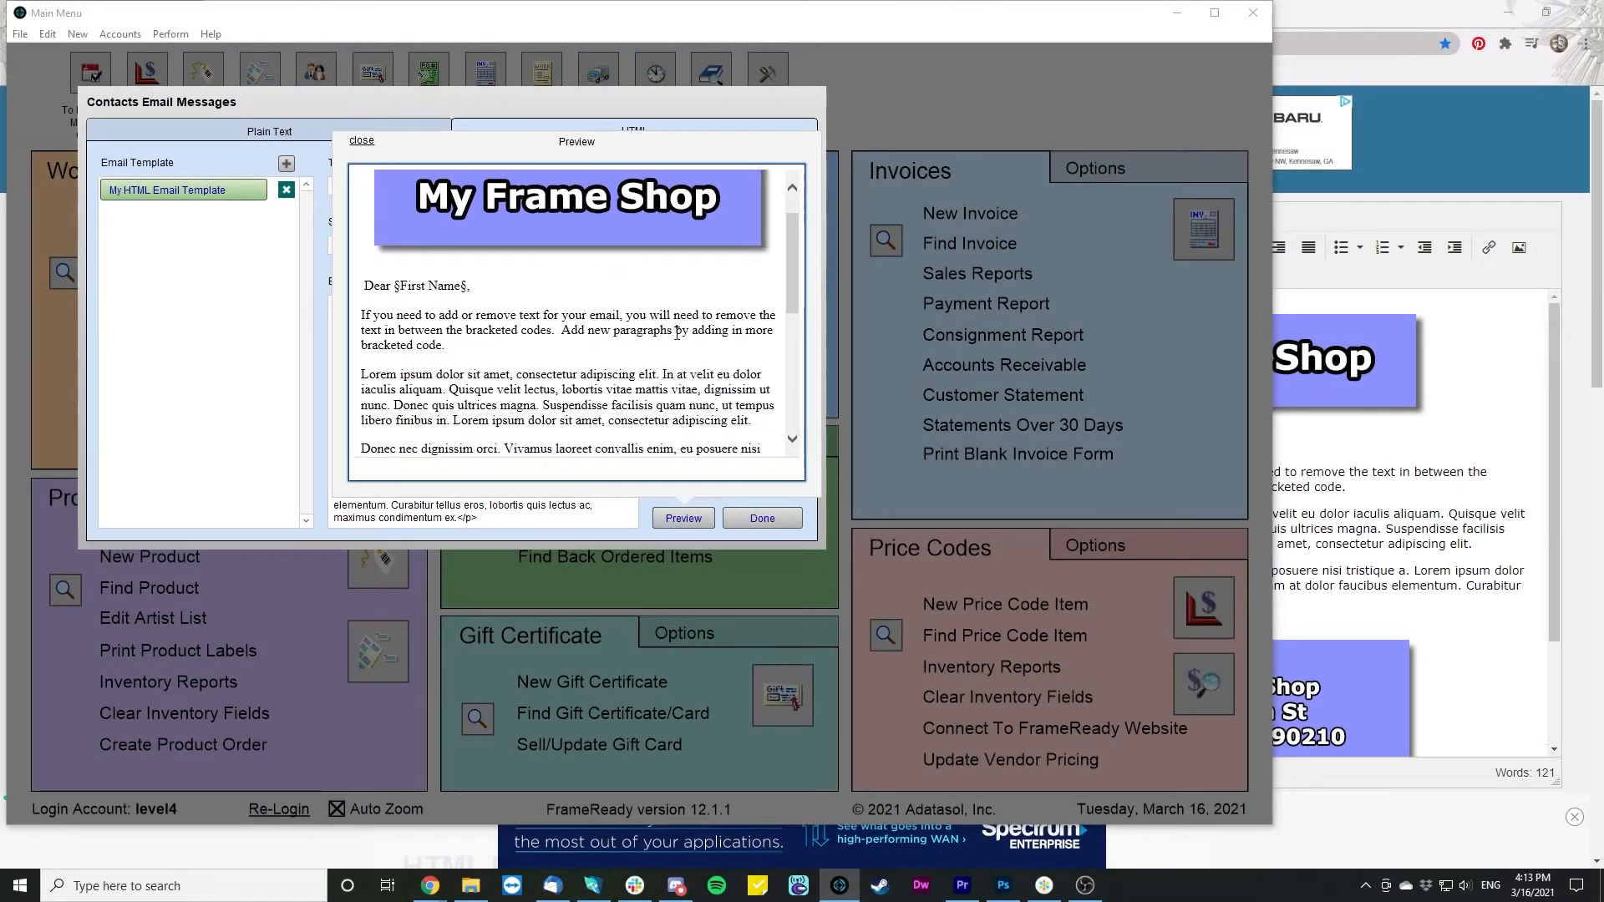
scroll(677, 334, "down", 3)
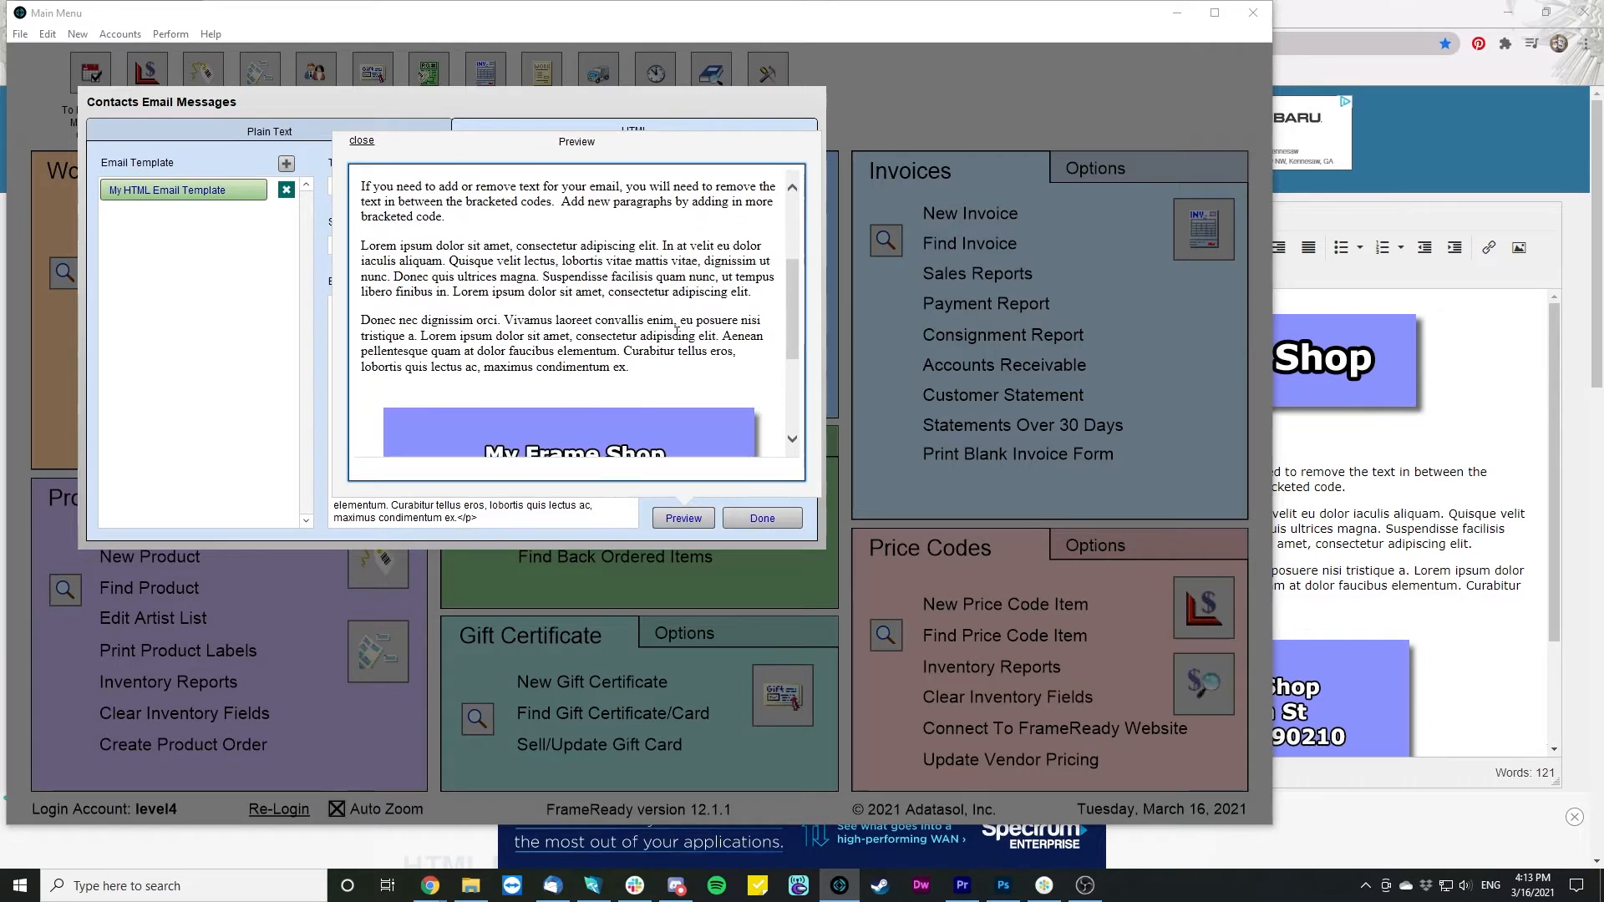
scroll(675, 330, "down", 4)
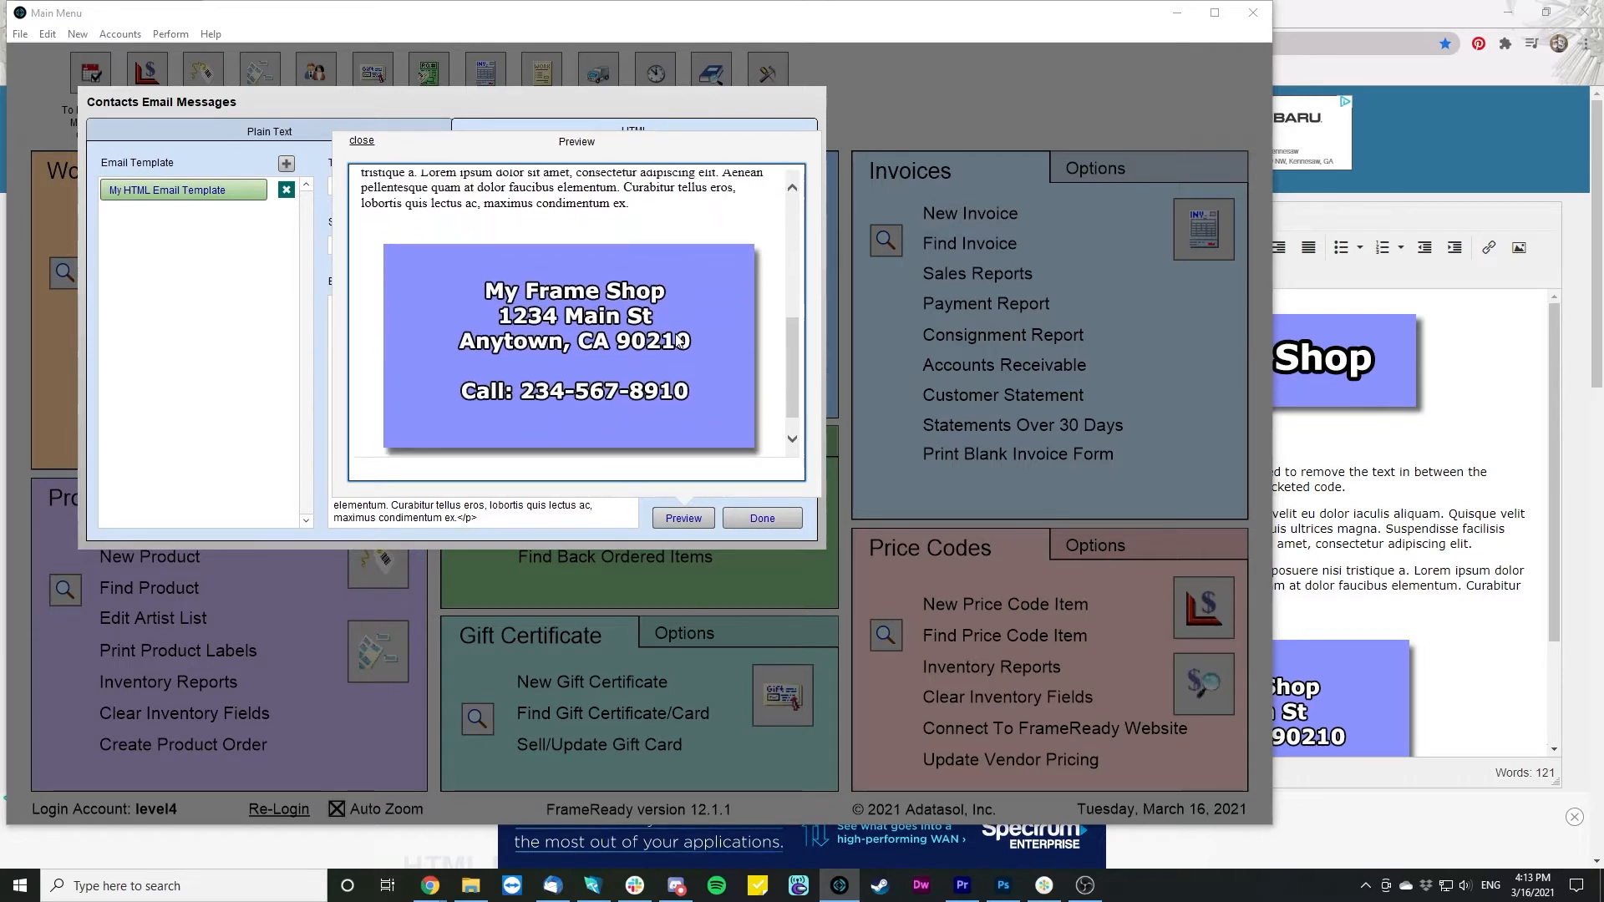
scroll(678, 339, "down", 1)
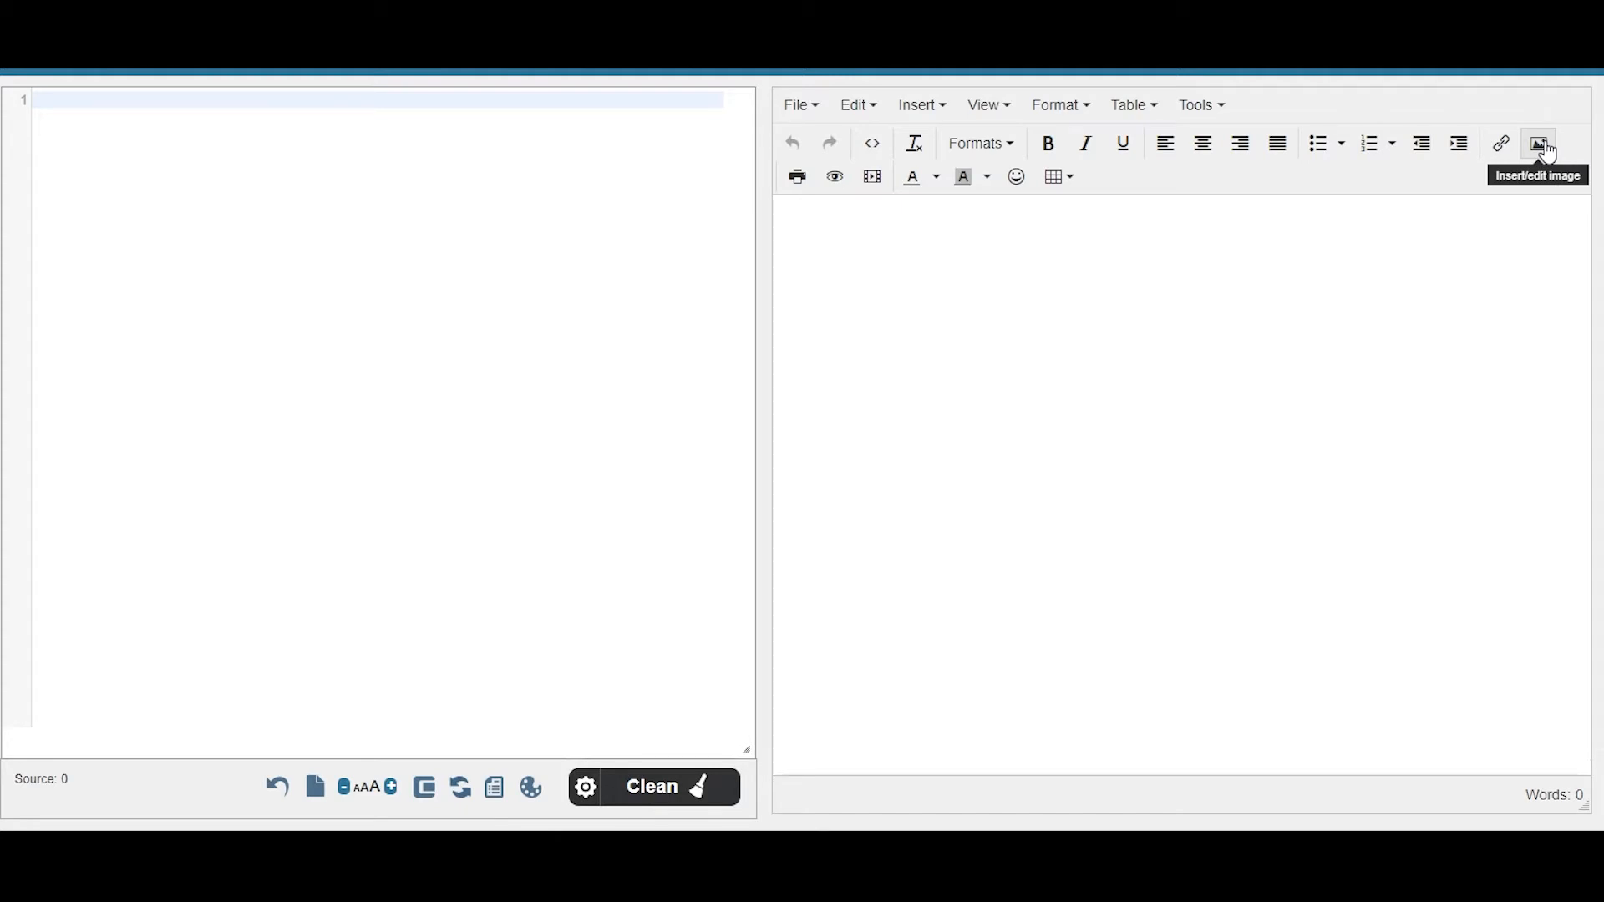
left_click(1541, 145)
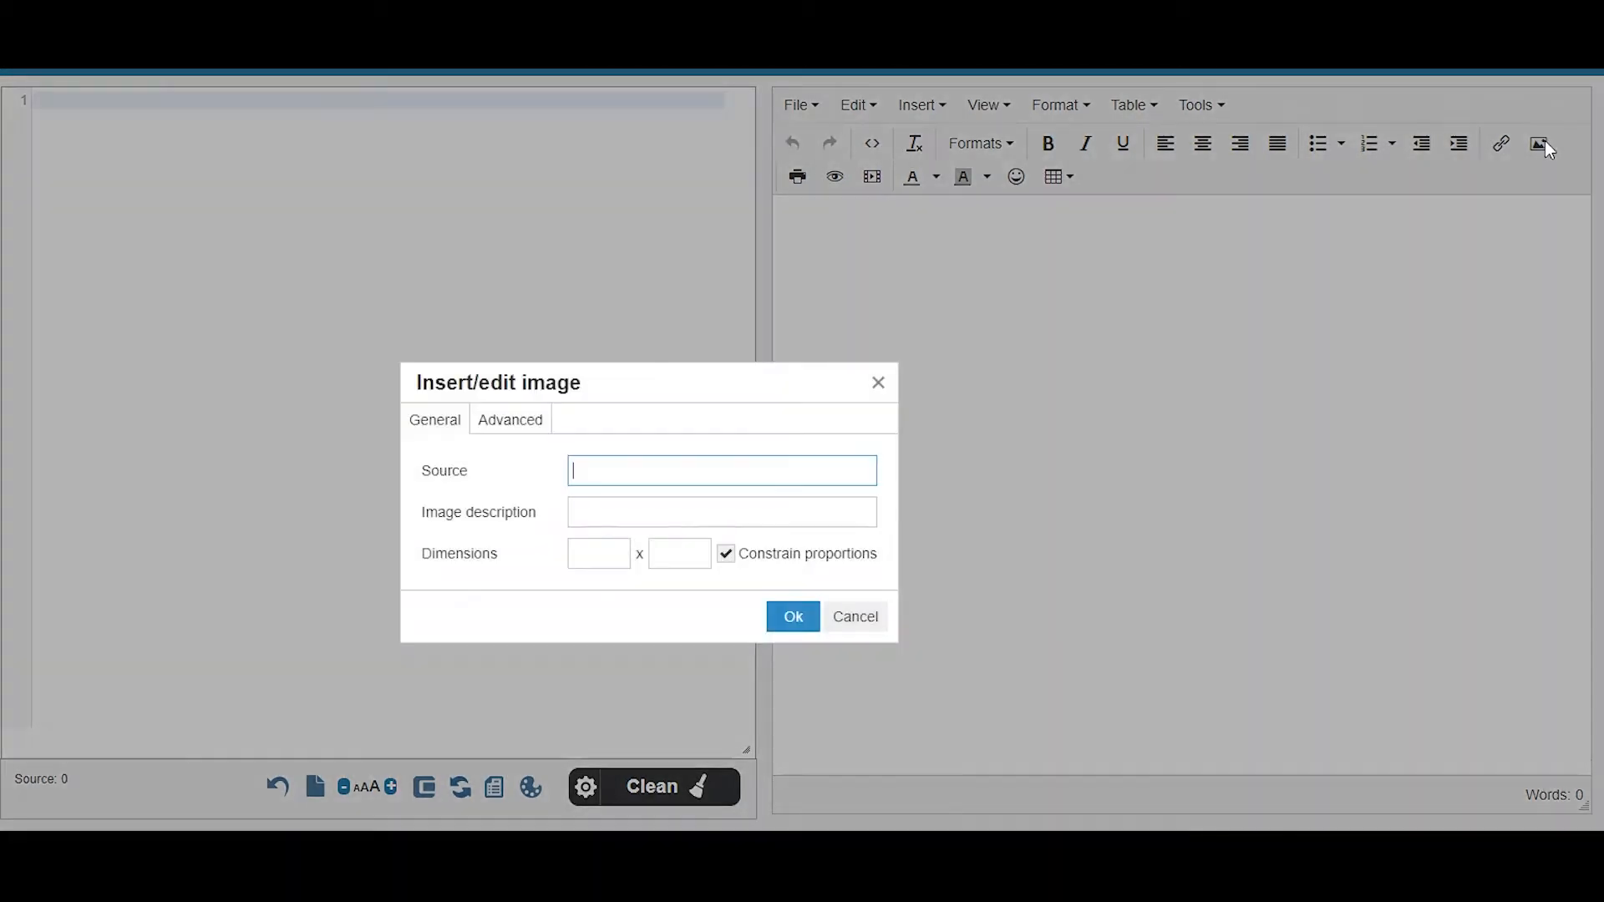
right_click(613, 472)
left_click(680, 629)
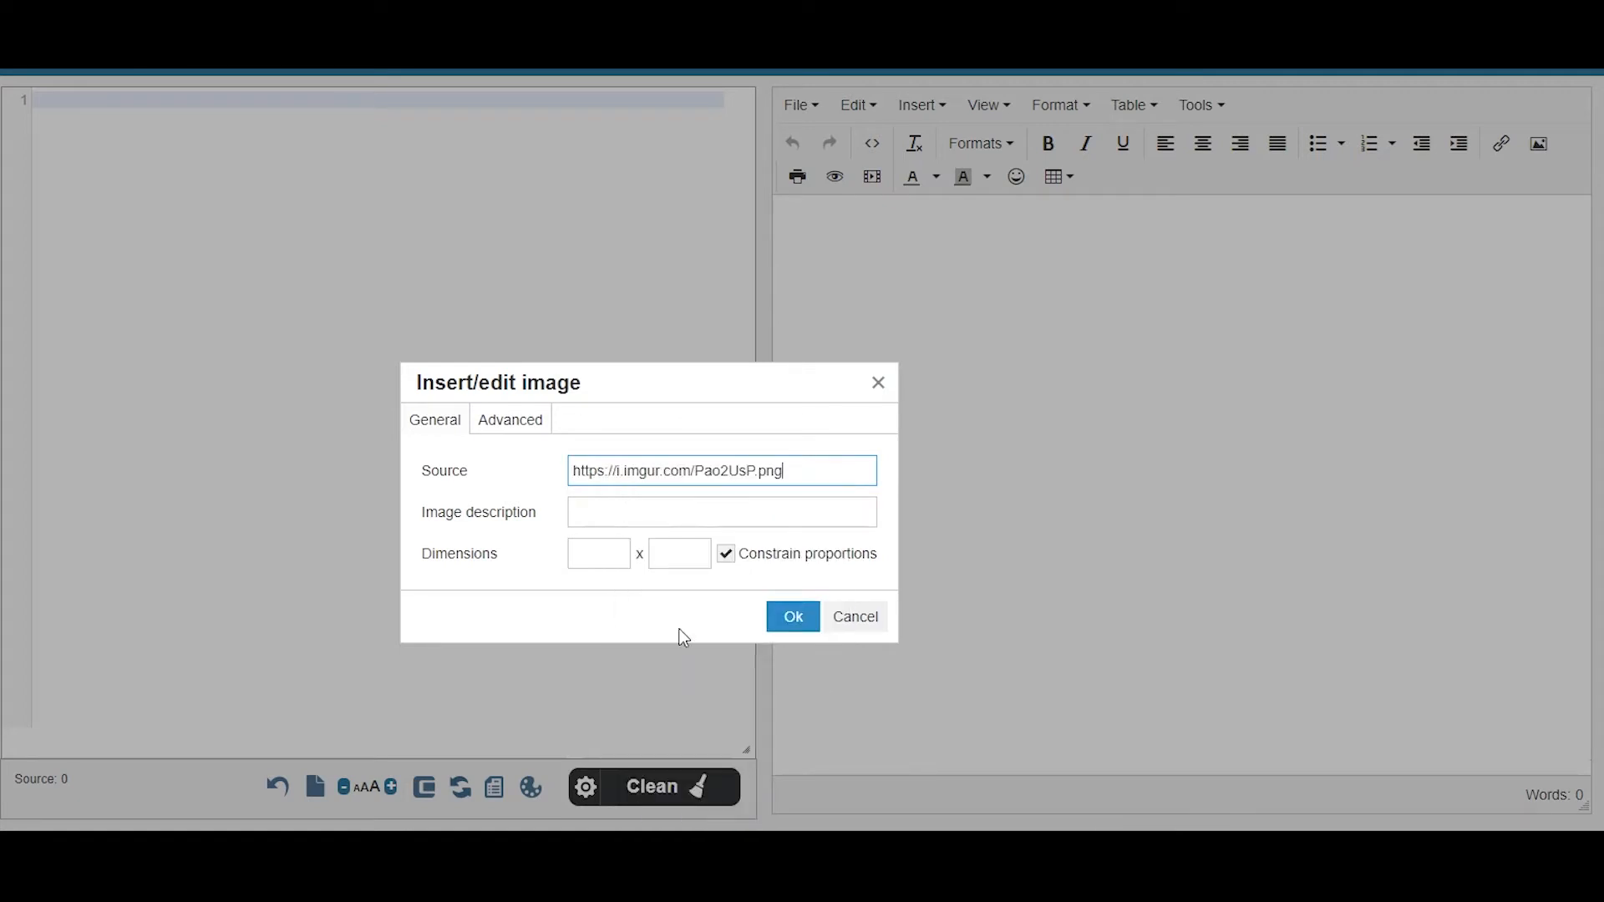
left_click(794, 617)
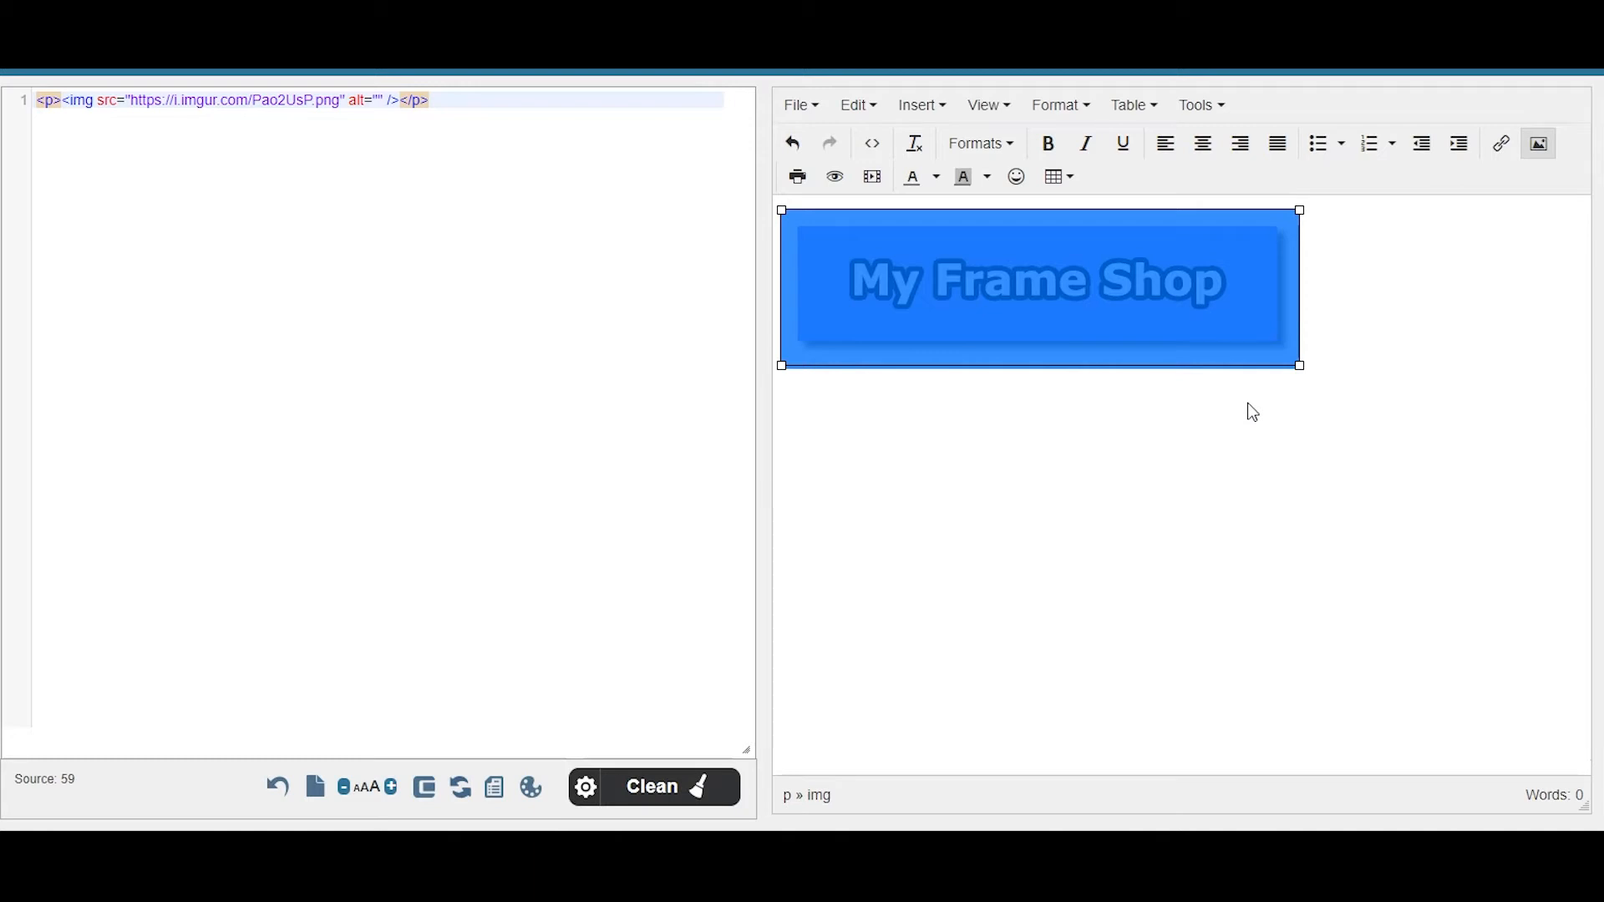
- Try the left, centre and right alignments on the banner, then start a new line below it
left_click(1168, 147)
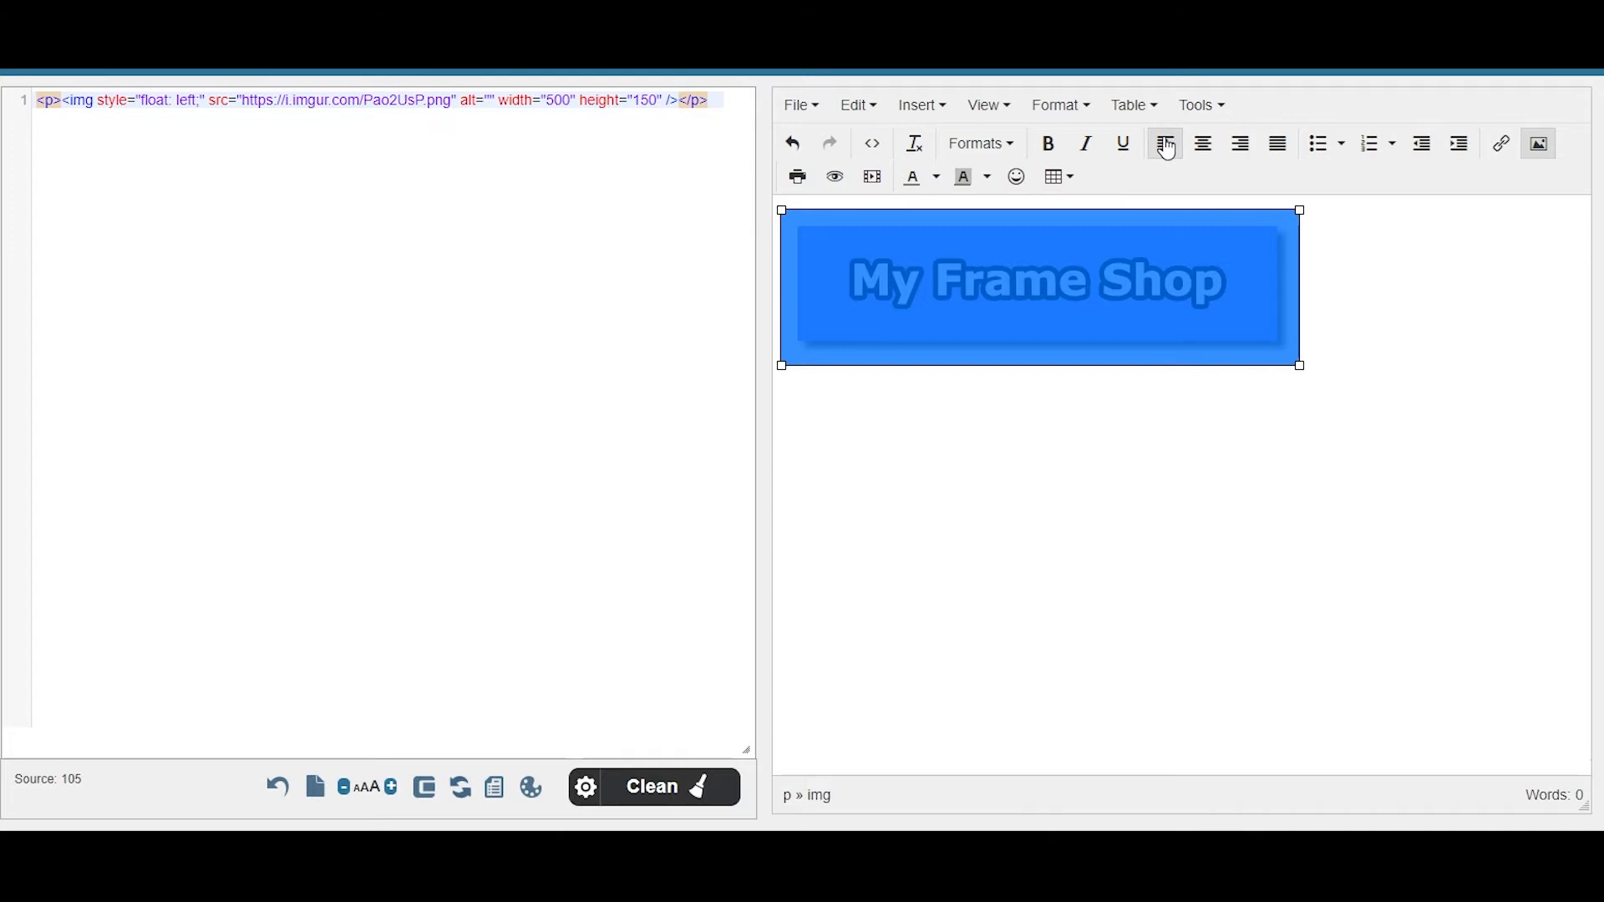
left_click(1206, 148)
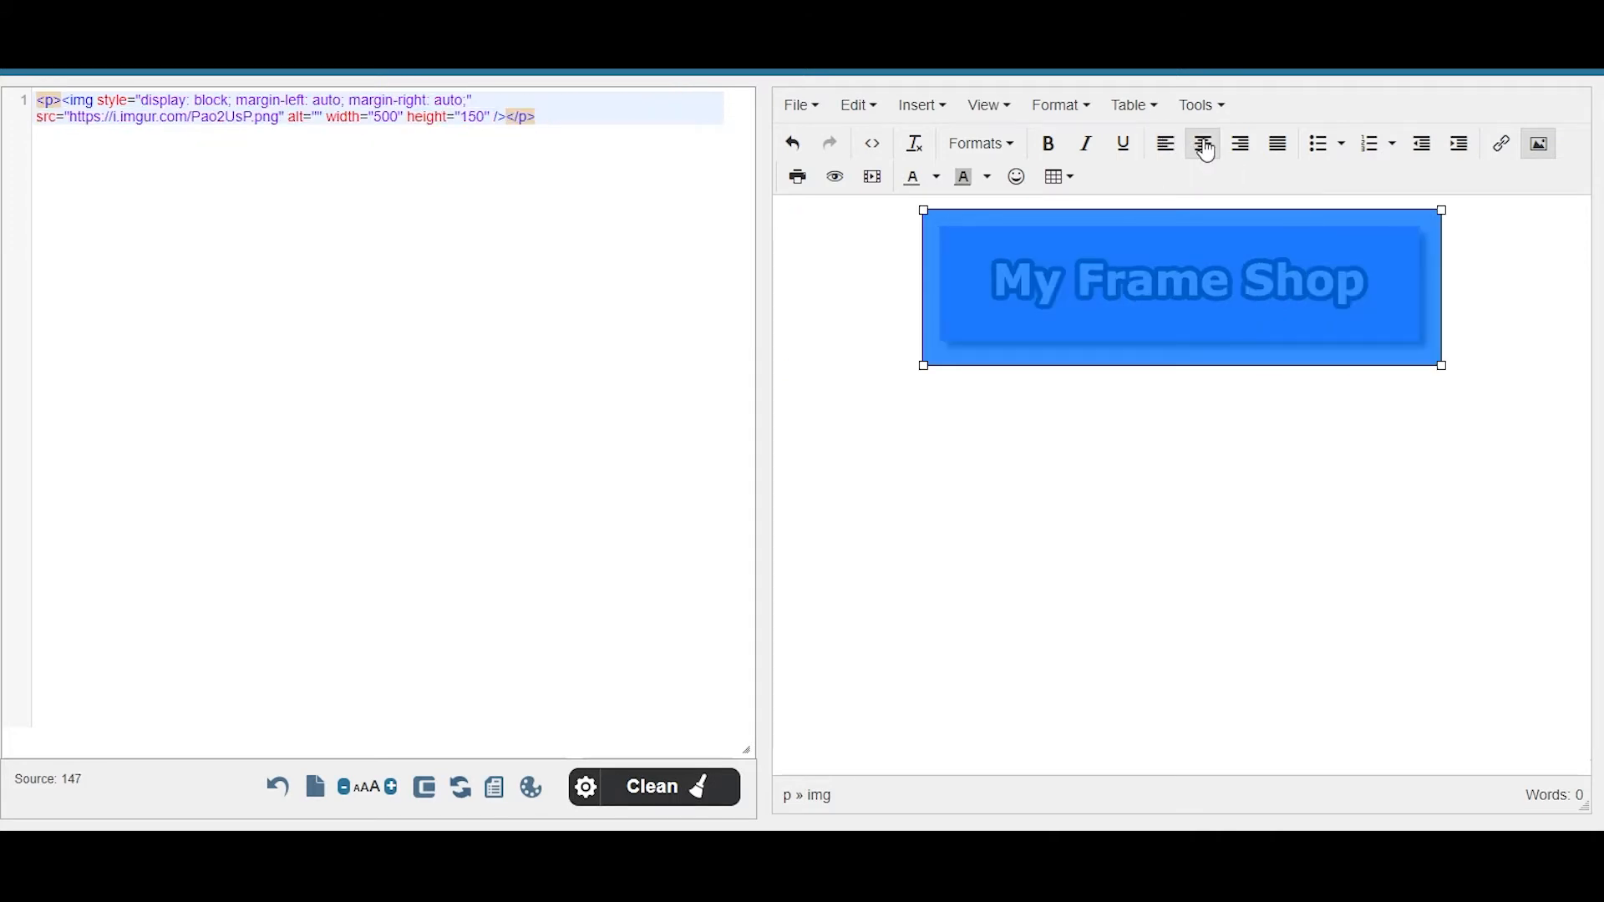
left_click(1245, 147)
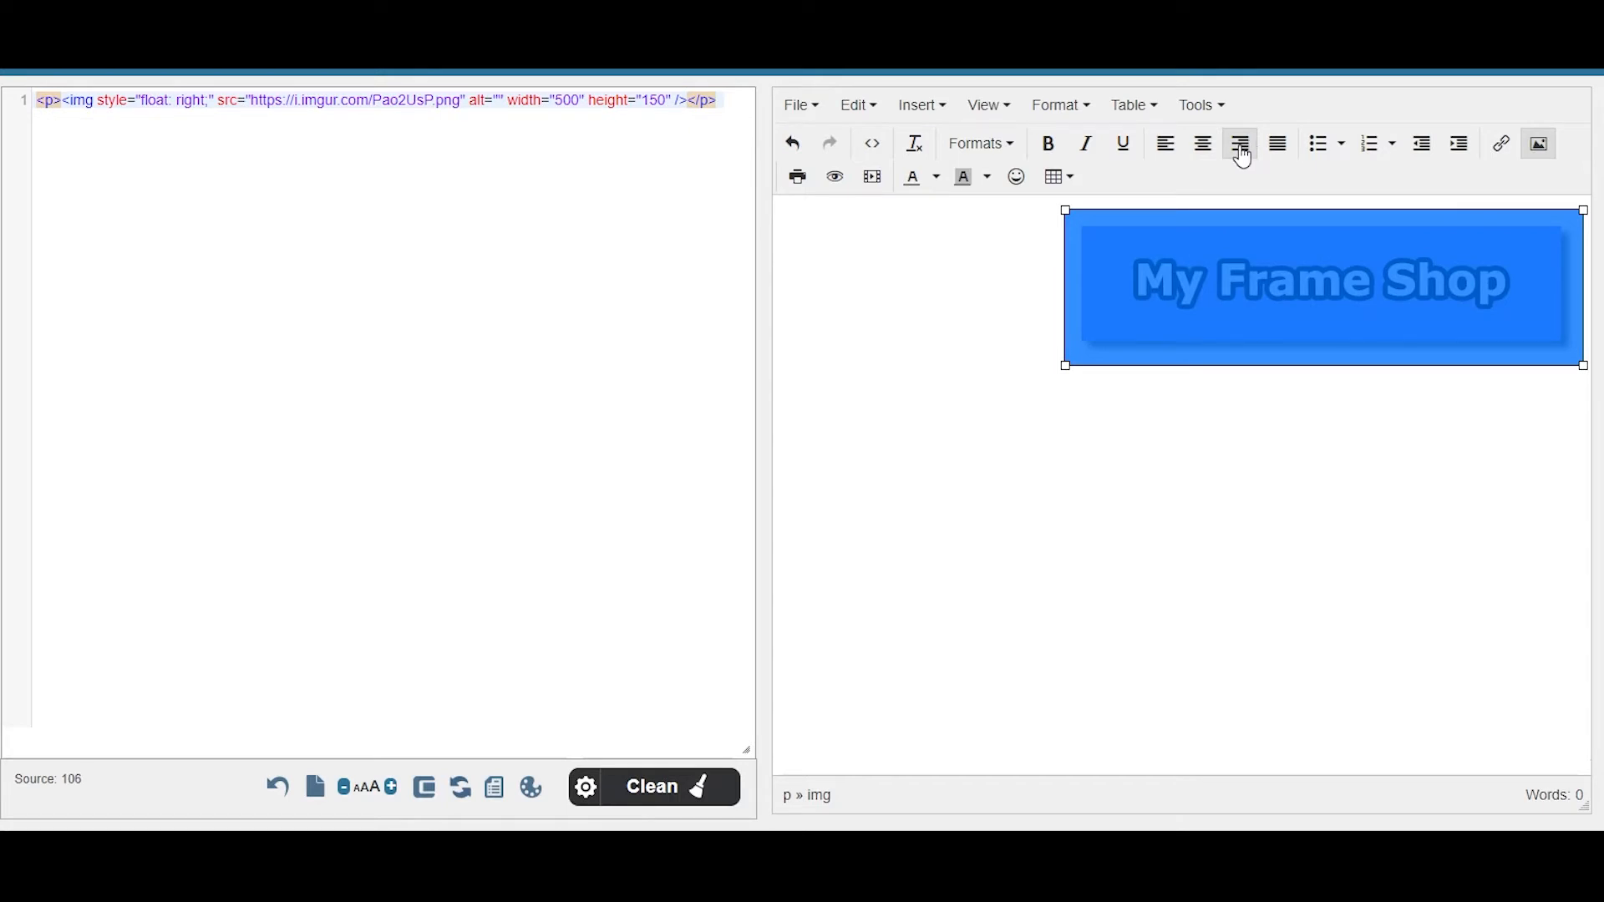
left_click(1168, 149)
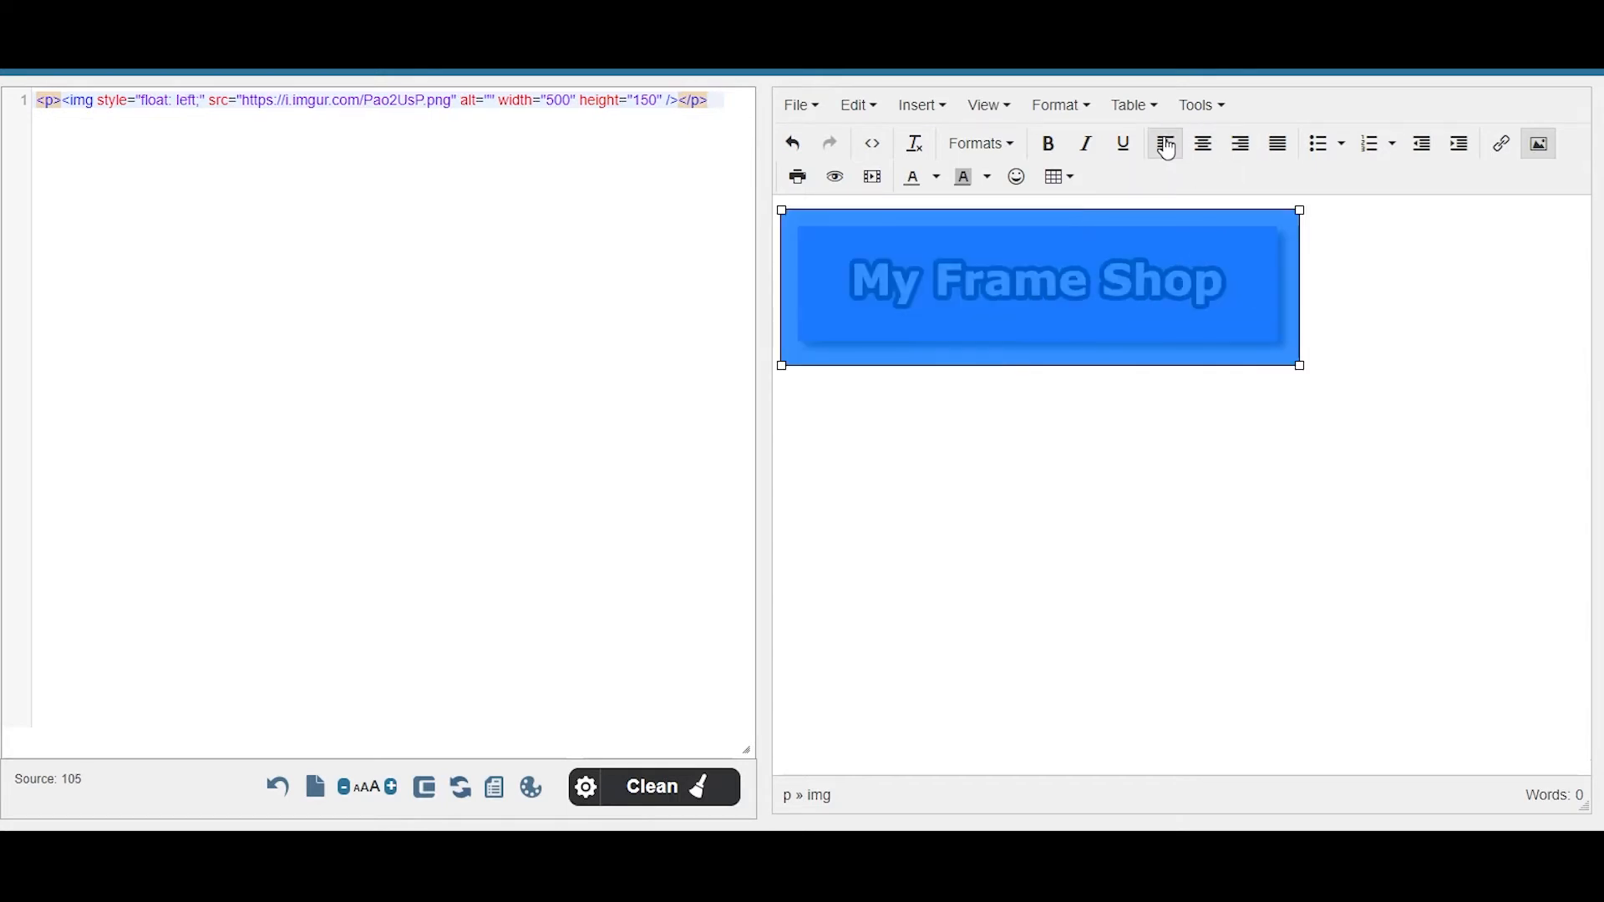
left_click(1342, 304)
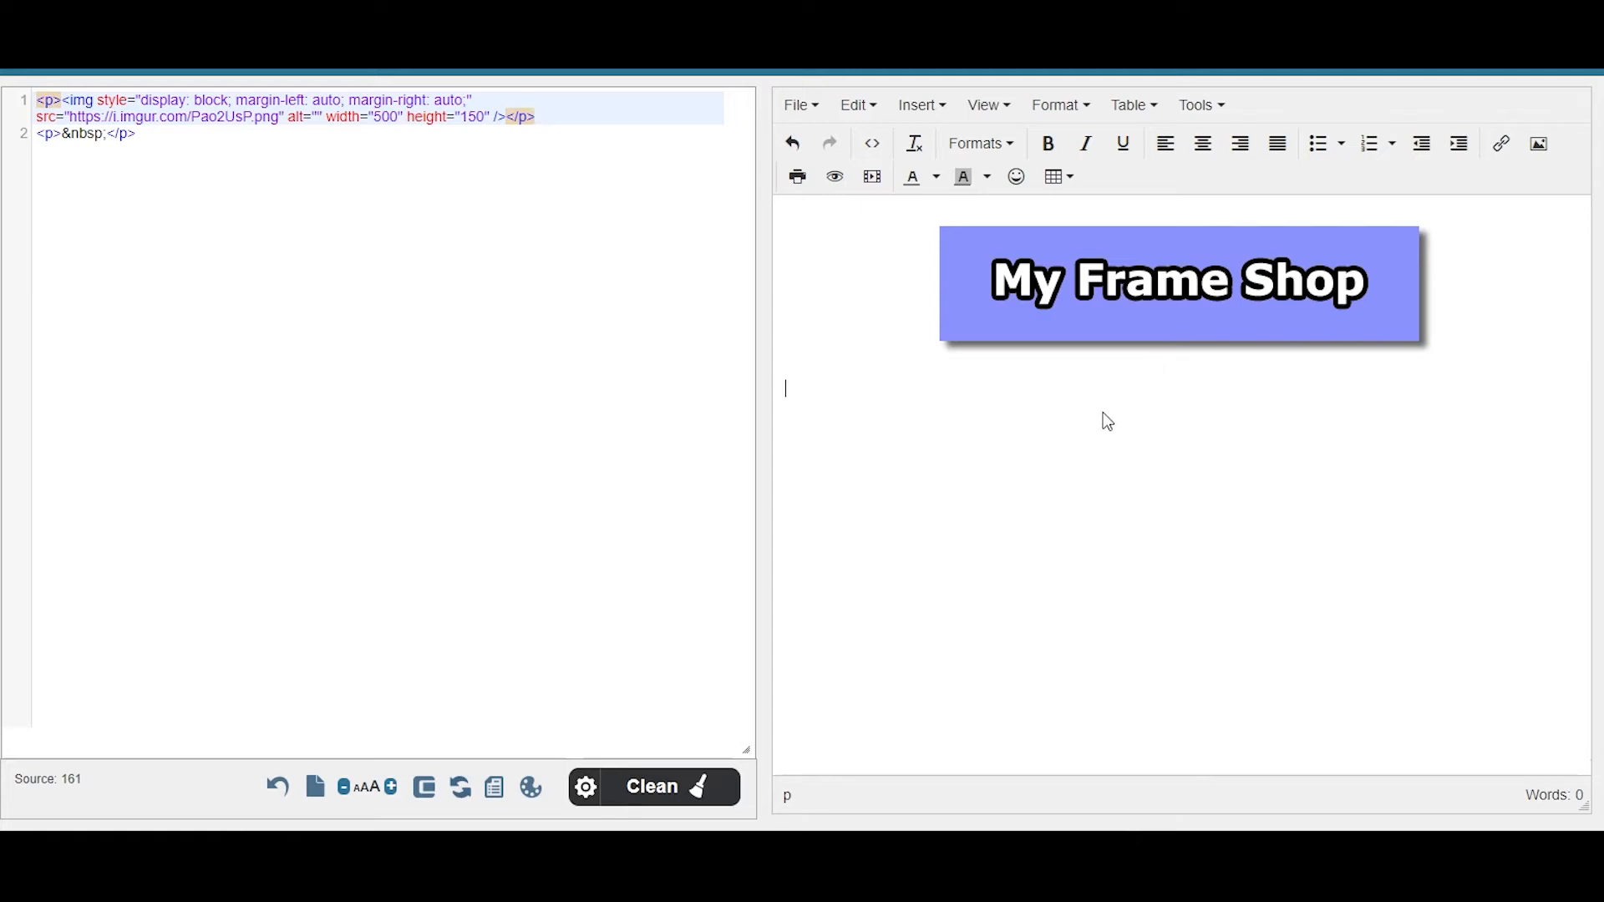
- Write 'Dear §First Name§,', the bracketed-codes instruction sentence, and paste the Lorem ipsum paragraphs
type("Dear")
type("§First Name§")
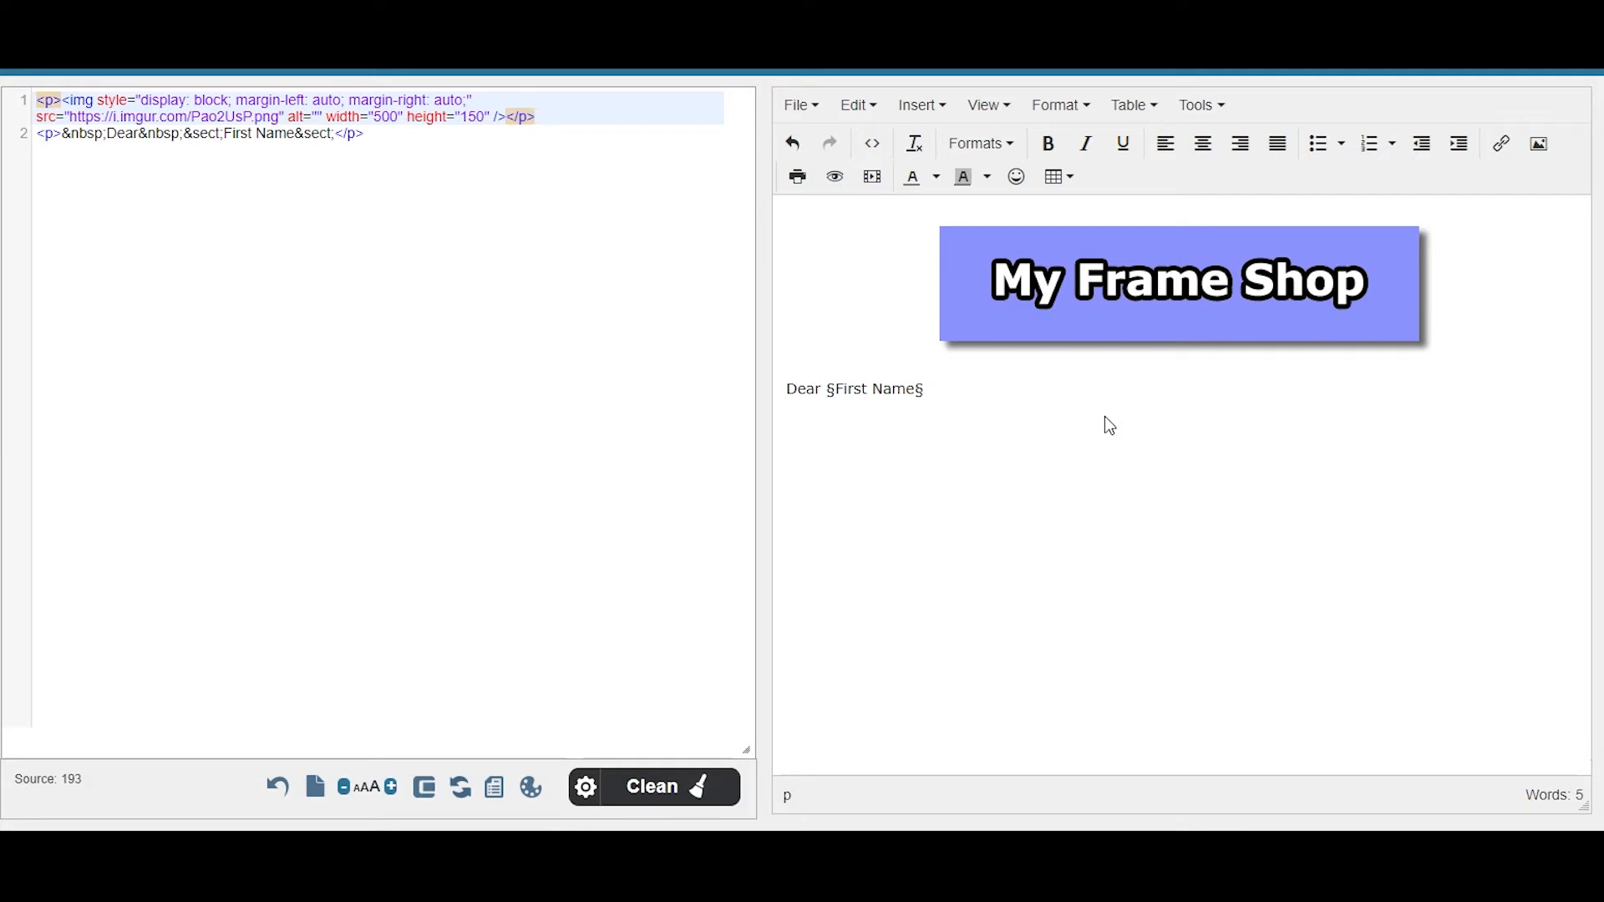
type(",")
key("Return")
type("If you need t")
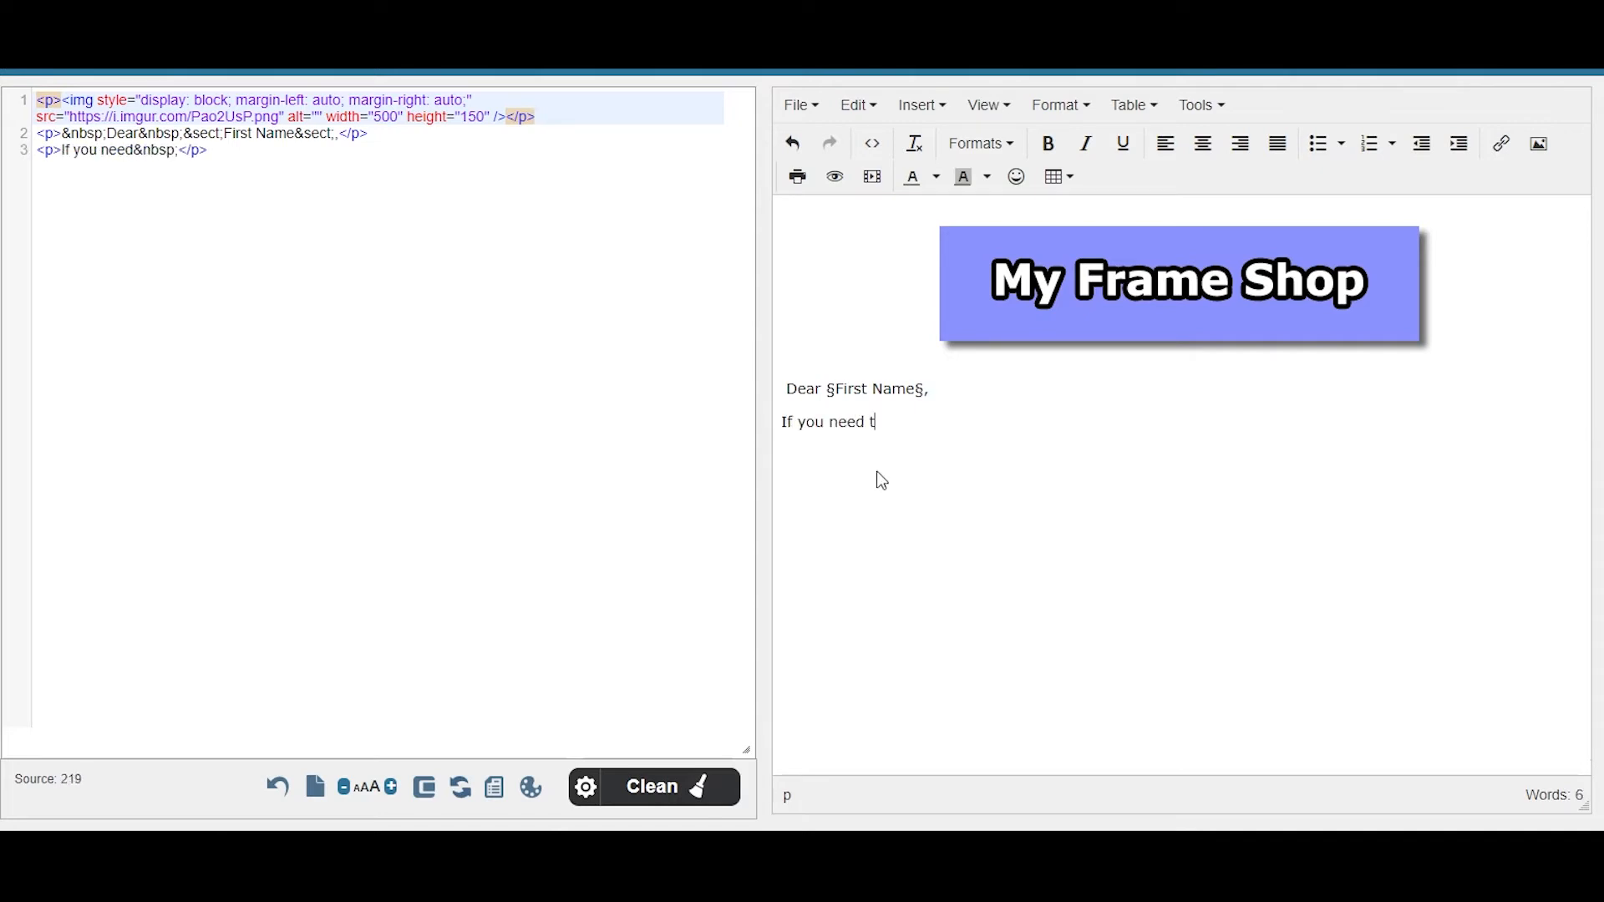
type("o add or remove text for your email, you will need to remo")
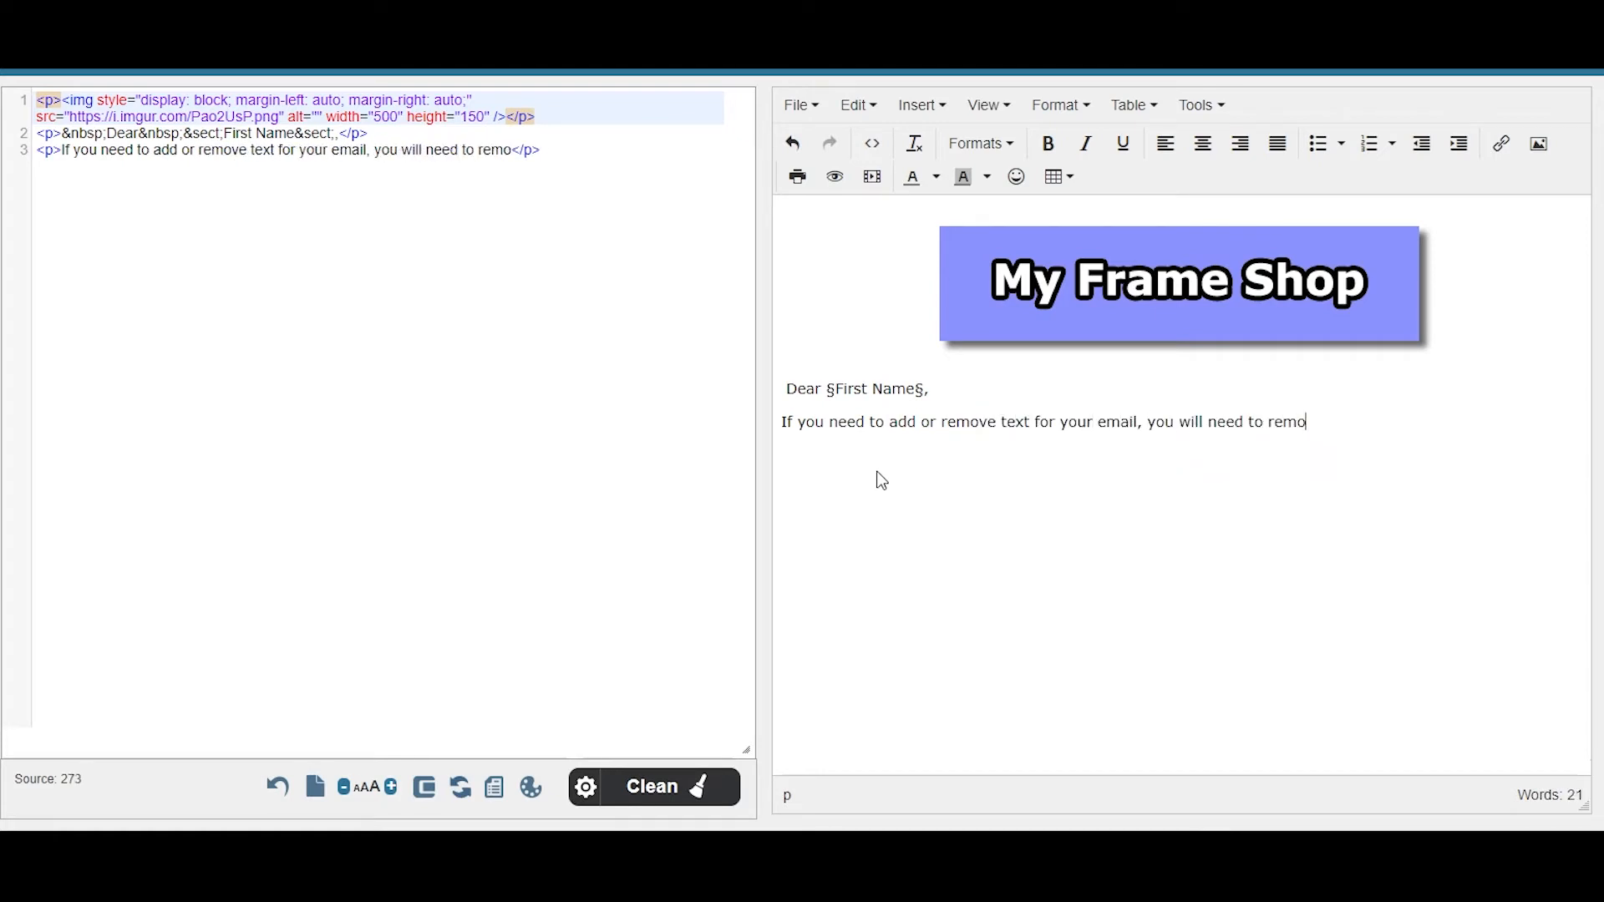
type("ve the text in between the bracketed codes.  ")
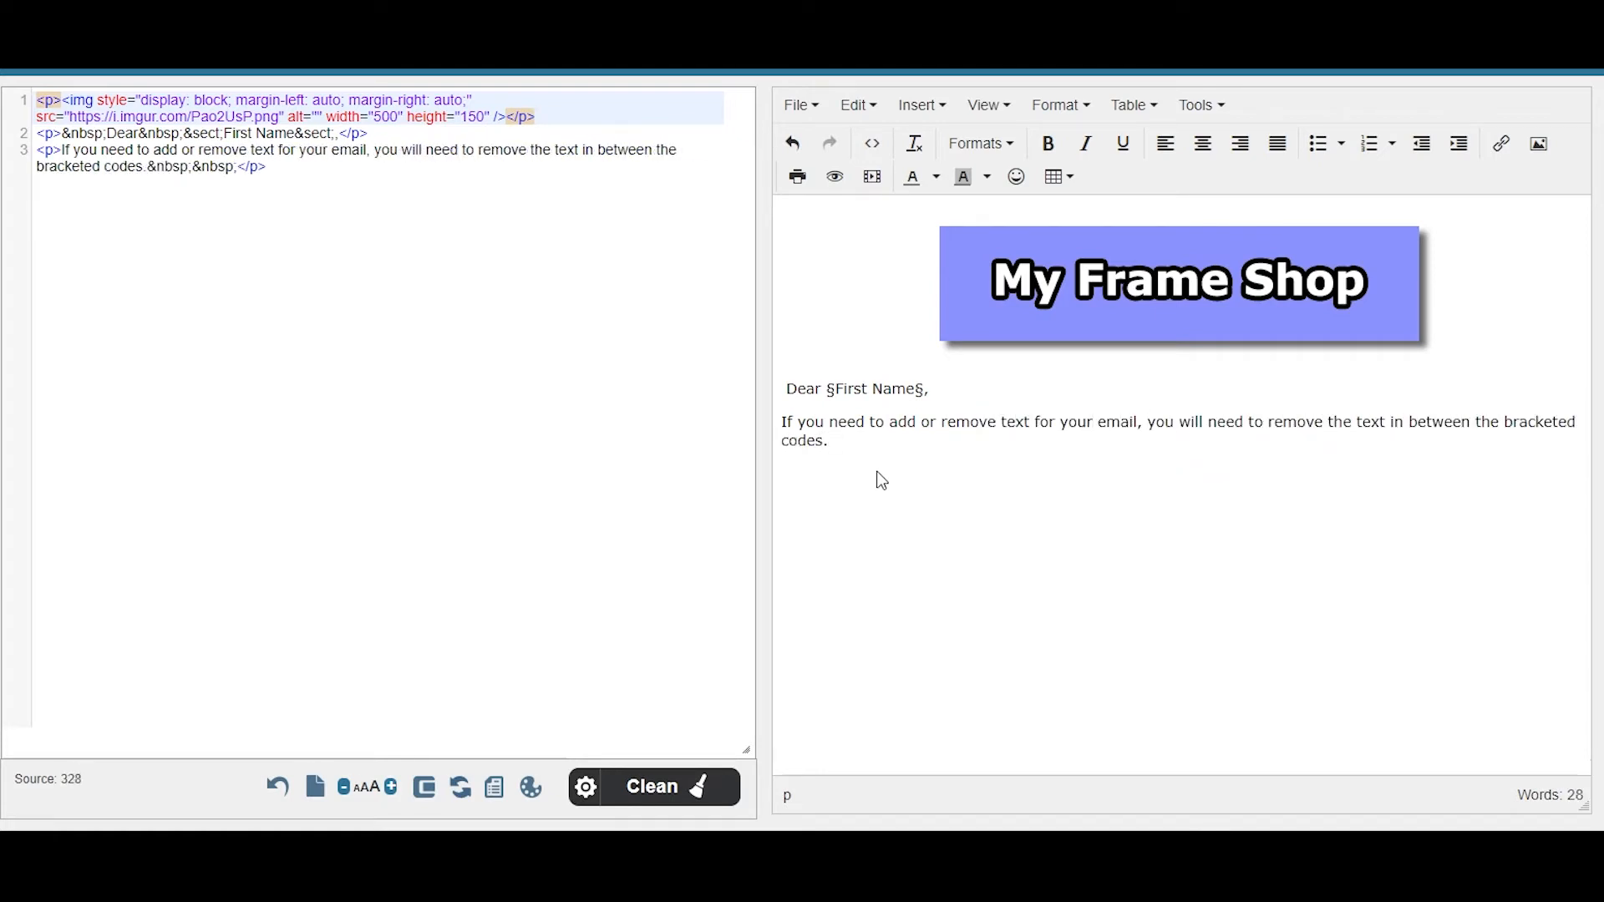
type("Add new paragraphs by adding in more bracketed code.")
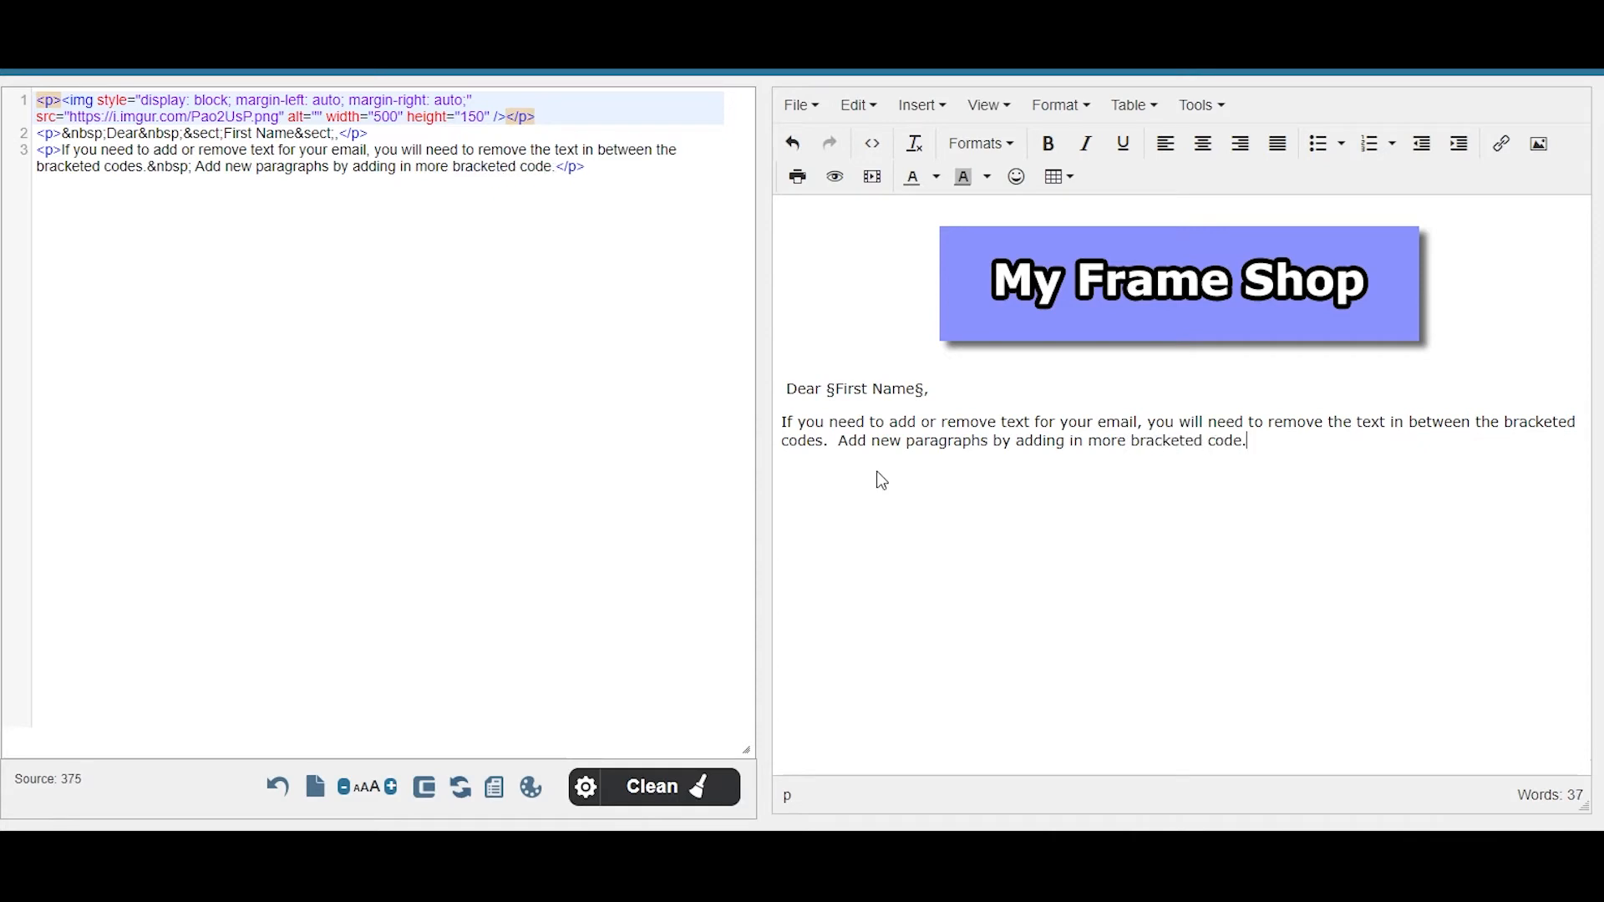
key("Return")
type("Lorem ipsum dolor sit amet, consectetur adipiscing elit. In at velit eu dolor iaculis aliquam. Quisque velit lectus, lobortis vitae mattis vitae, dignissim ut nunc. Donec quis ultrices magna. Suspendisse facilisis quam nunc, ut tempus libero finibus in. Lorem ipsum dolor sit amet, consectetur adipiscing elit. Donec nec dignissim orci. Vivamus laoreet convallis enim, eu posuere nisi tristique a. Lorem ipsum dolor sit amet, consectetur adipiscing elit. Aenean pellentesque quam at dolor faucibus elementum. Curabitur tellus eros, lobortis quis lectus ac, maximus condimentum ex.")
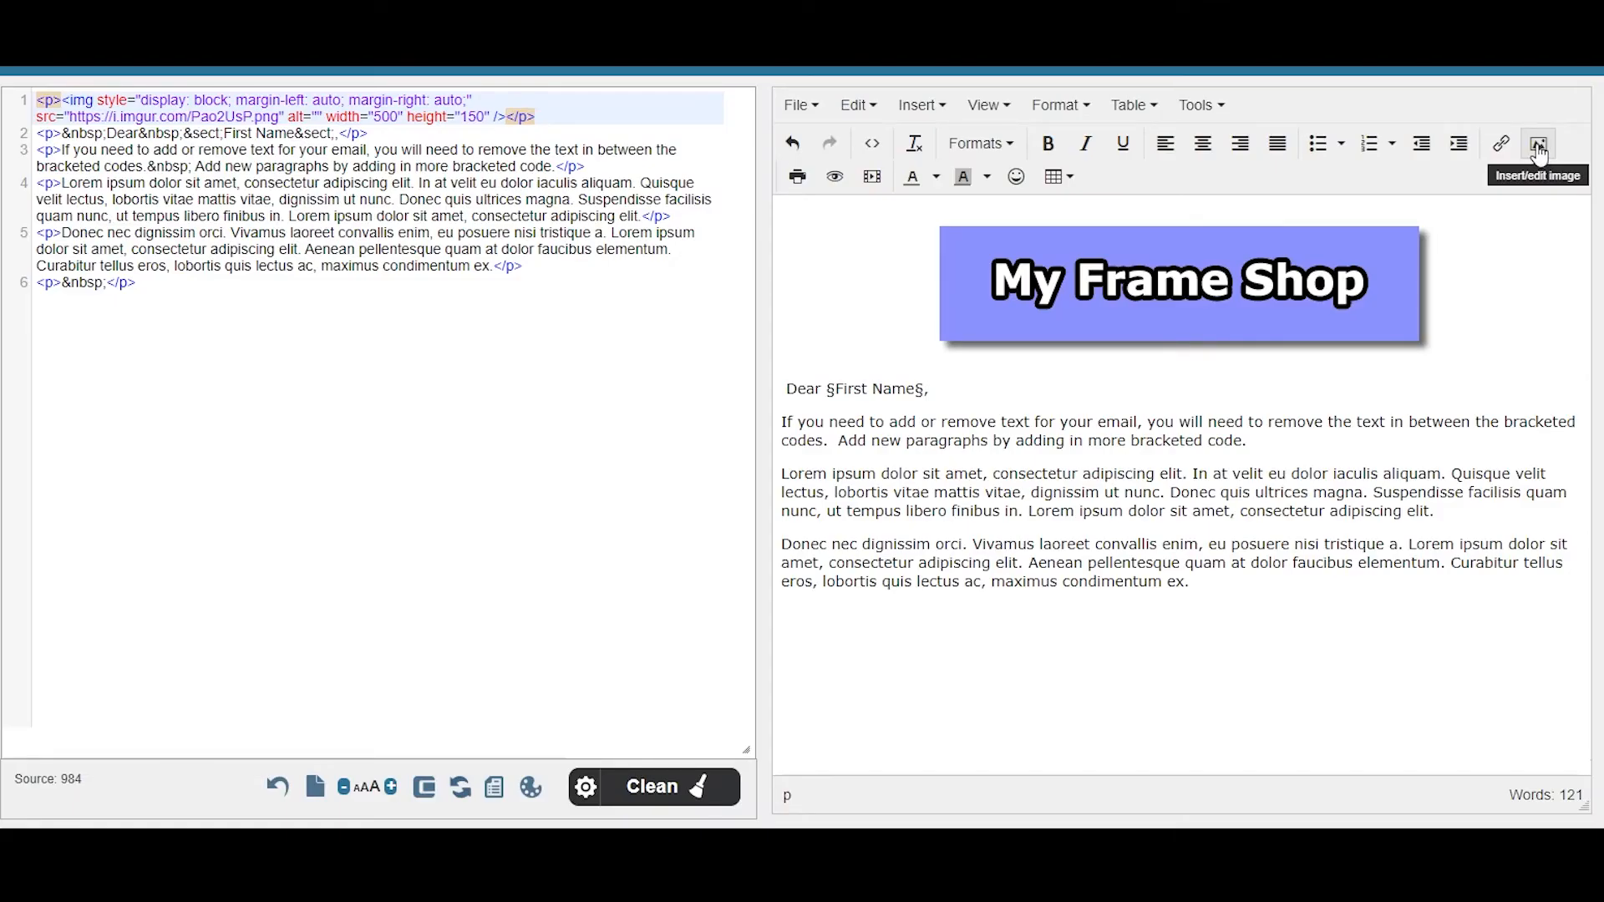
- Insert and centre the address footer image at the end, then select the whole HTML source
left_click(1539, 146)
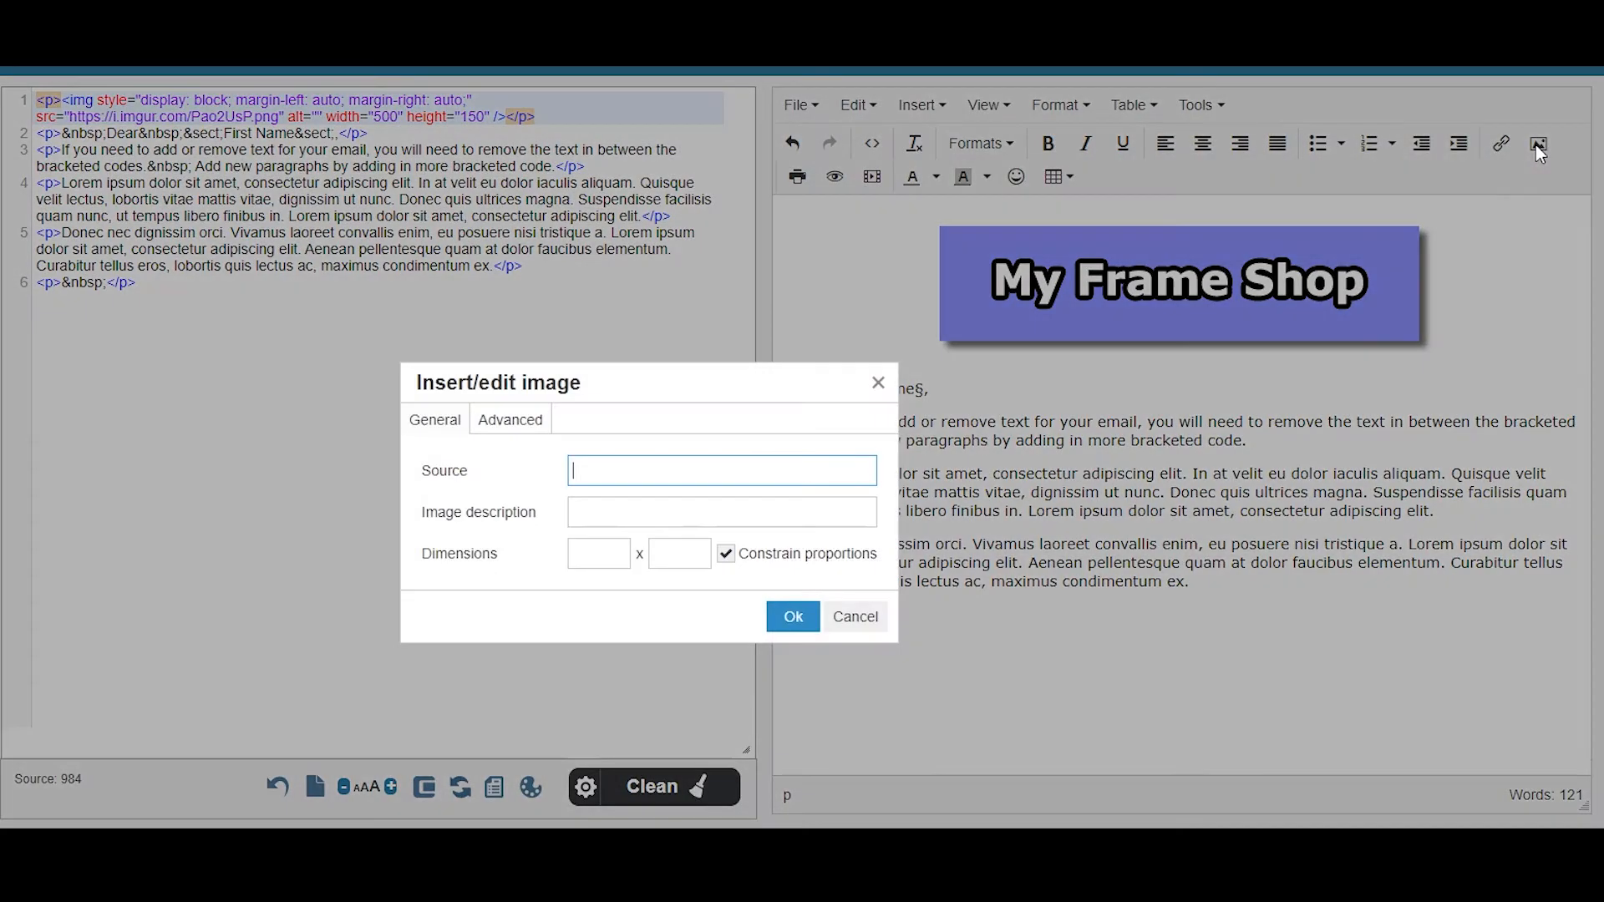
right_click(649, 478)
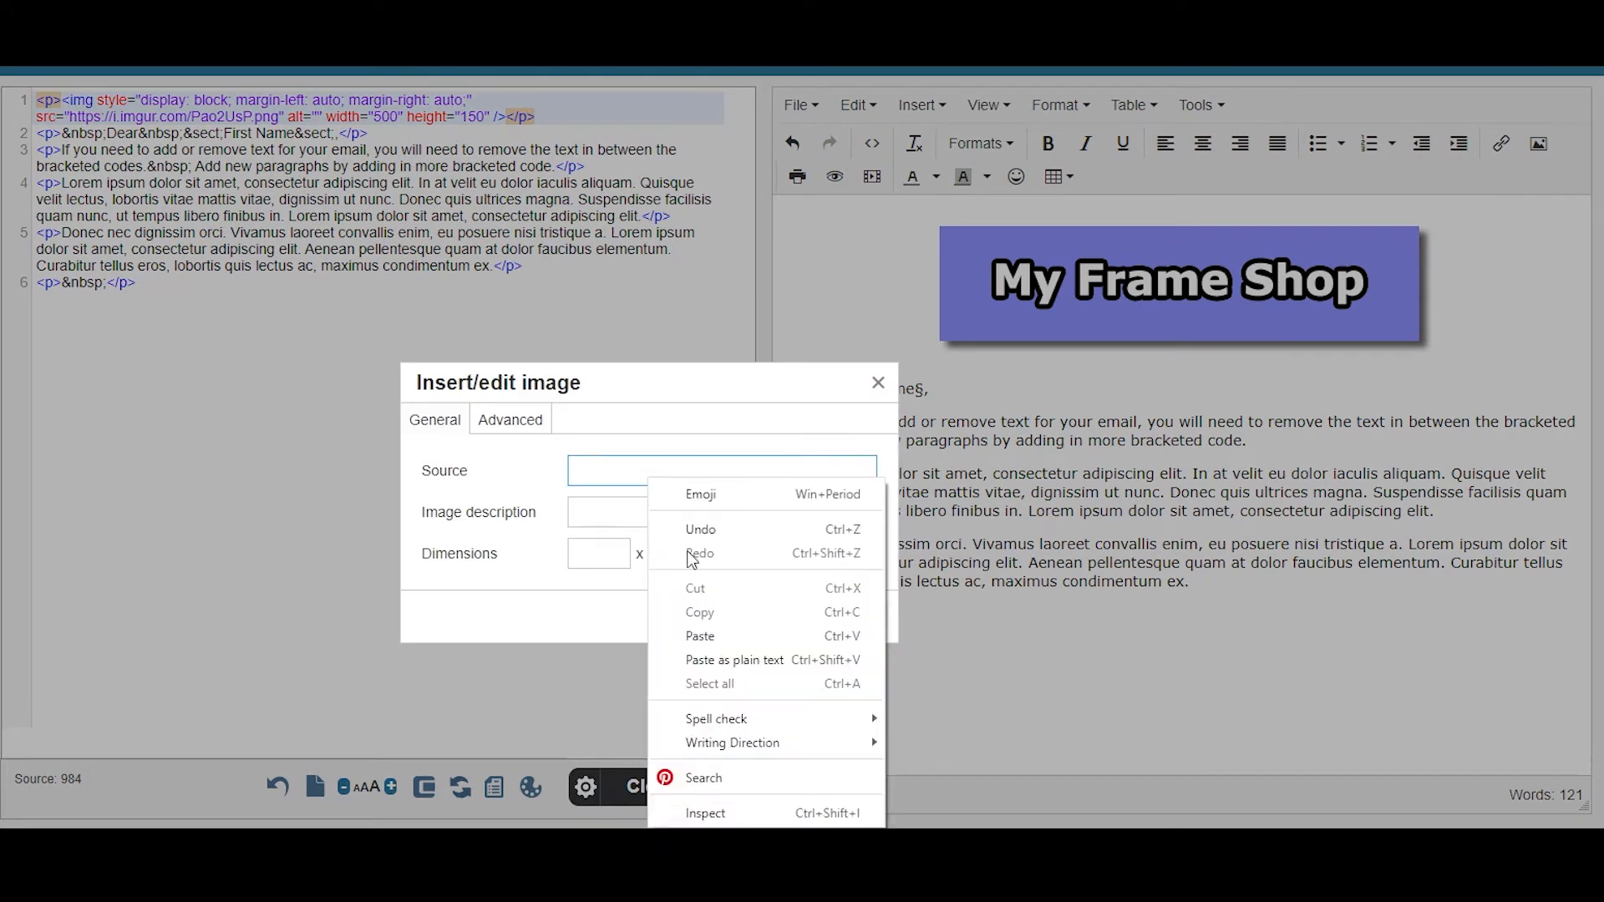
left_click(716, 638)
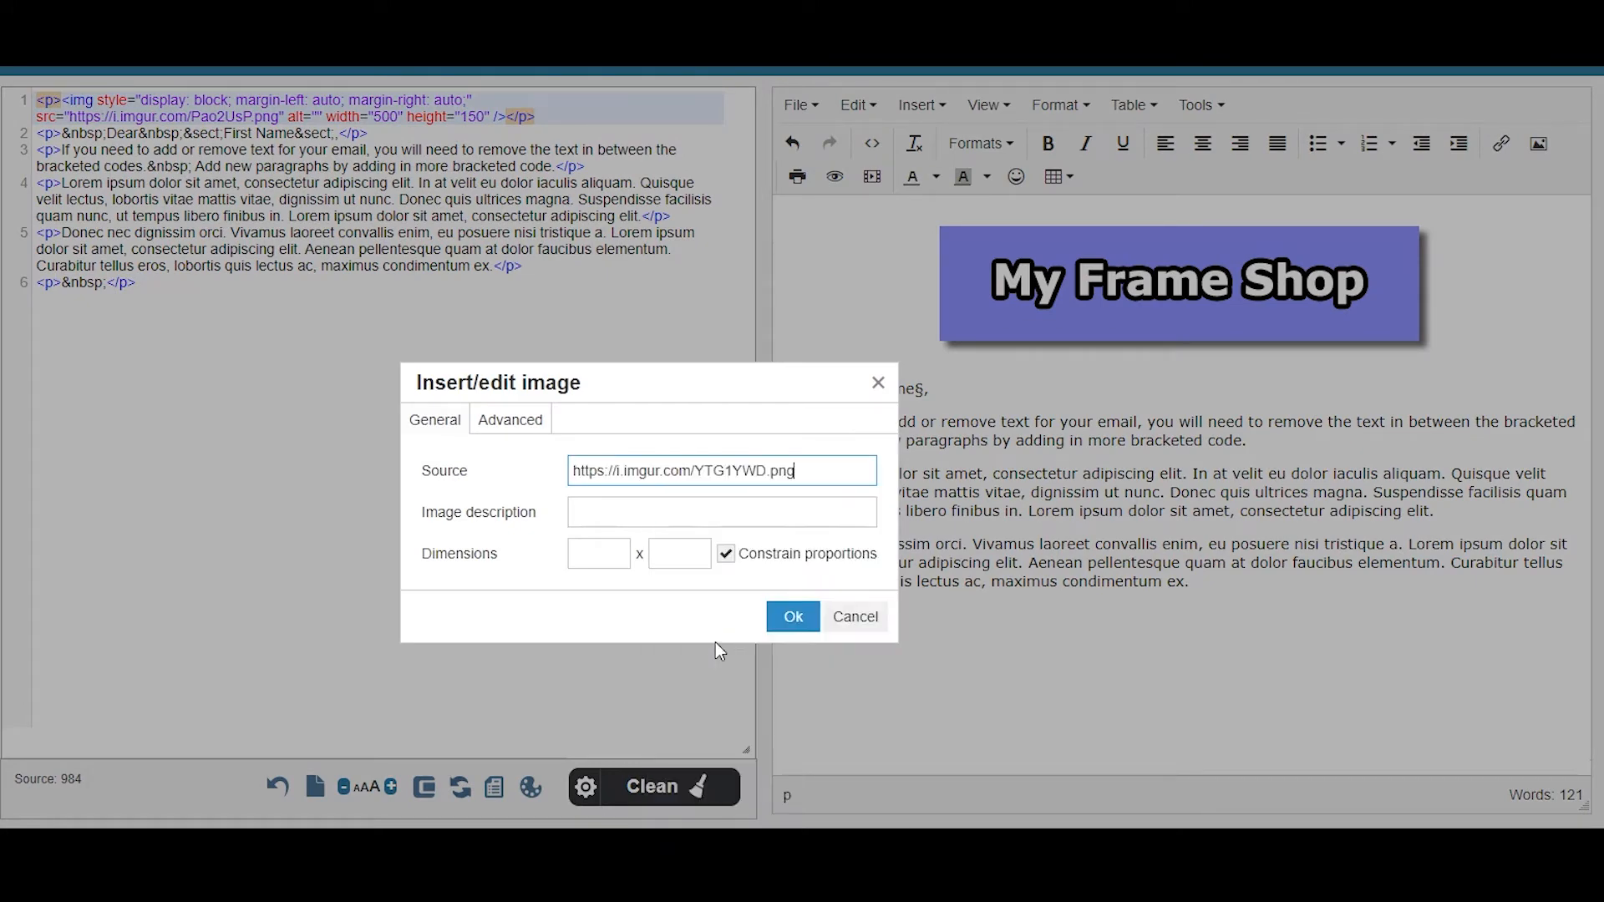
left_click(794, 619)
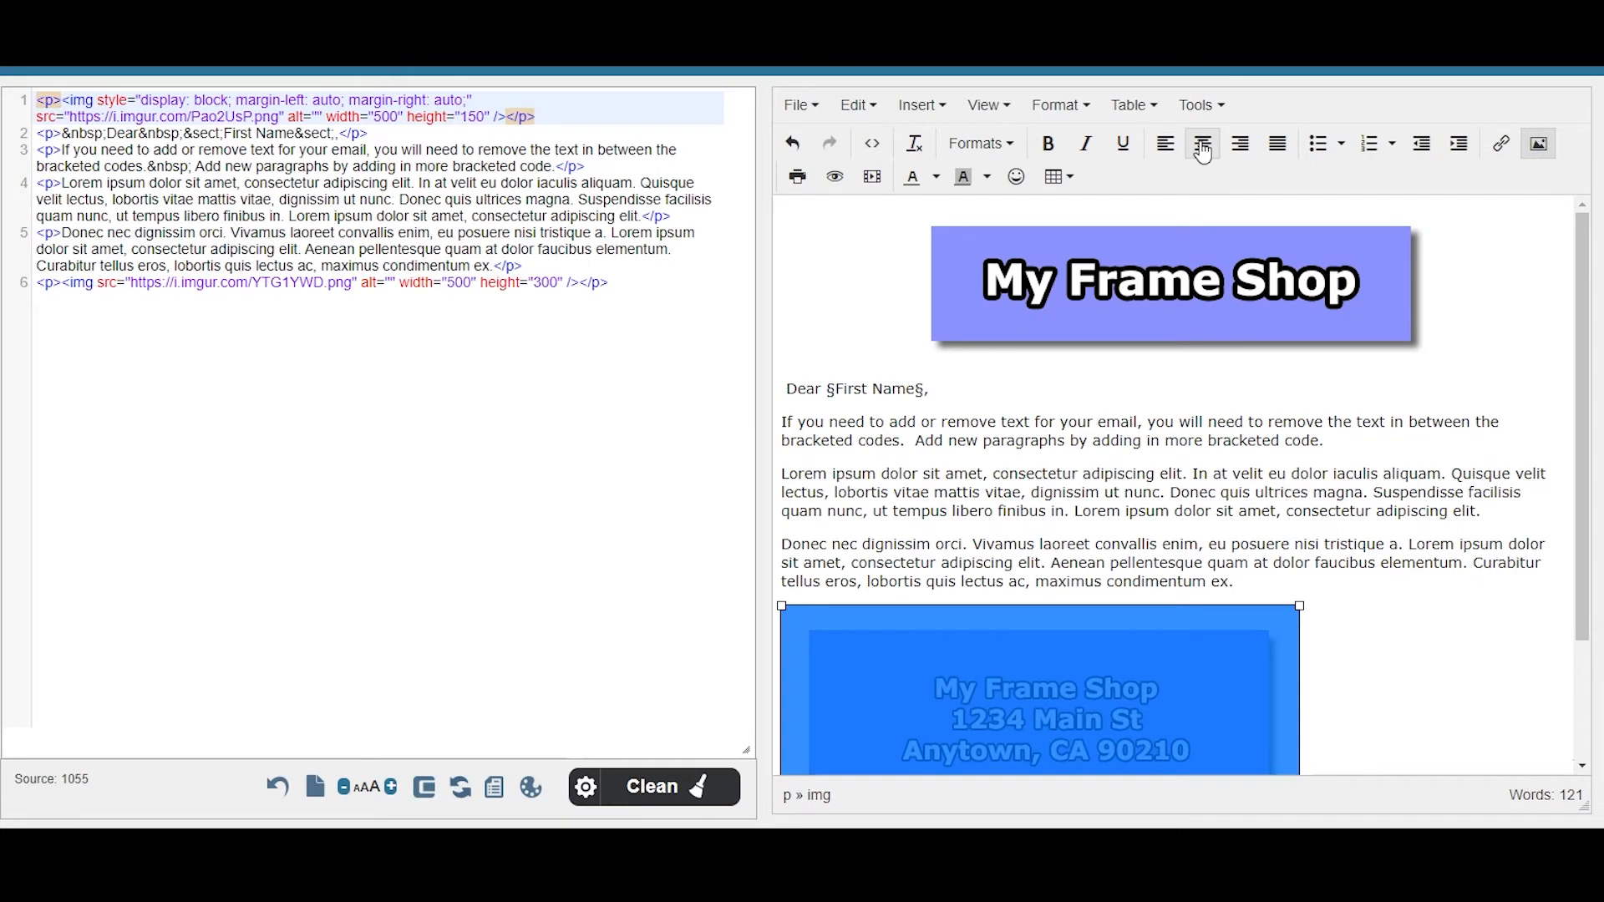
left_click(1203, 151)
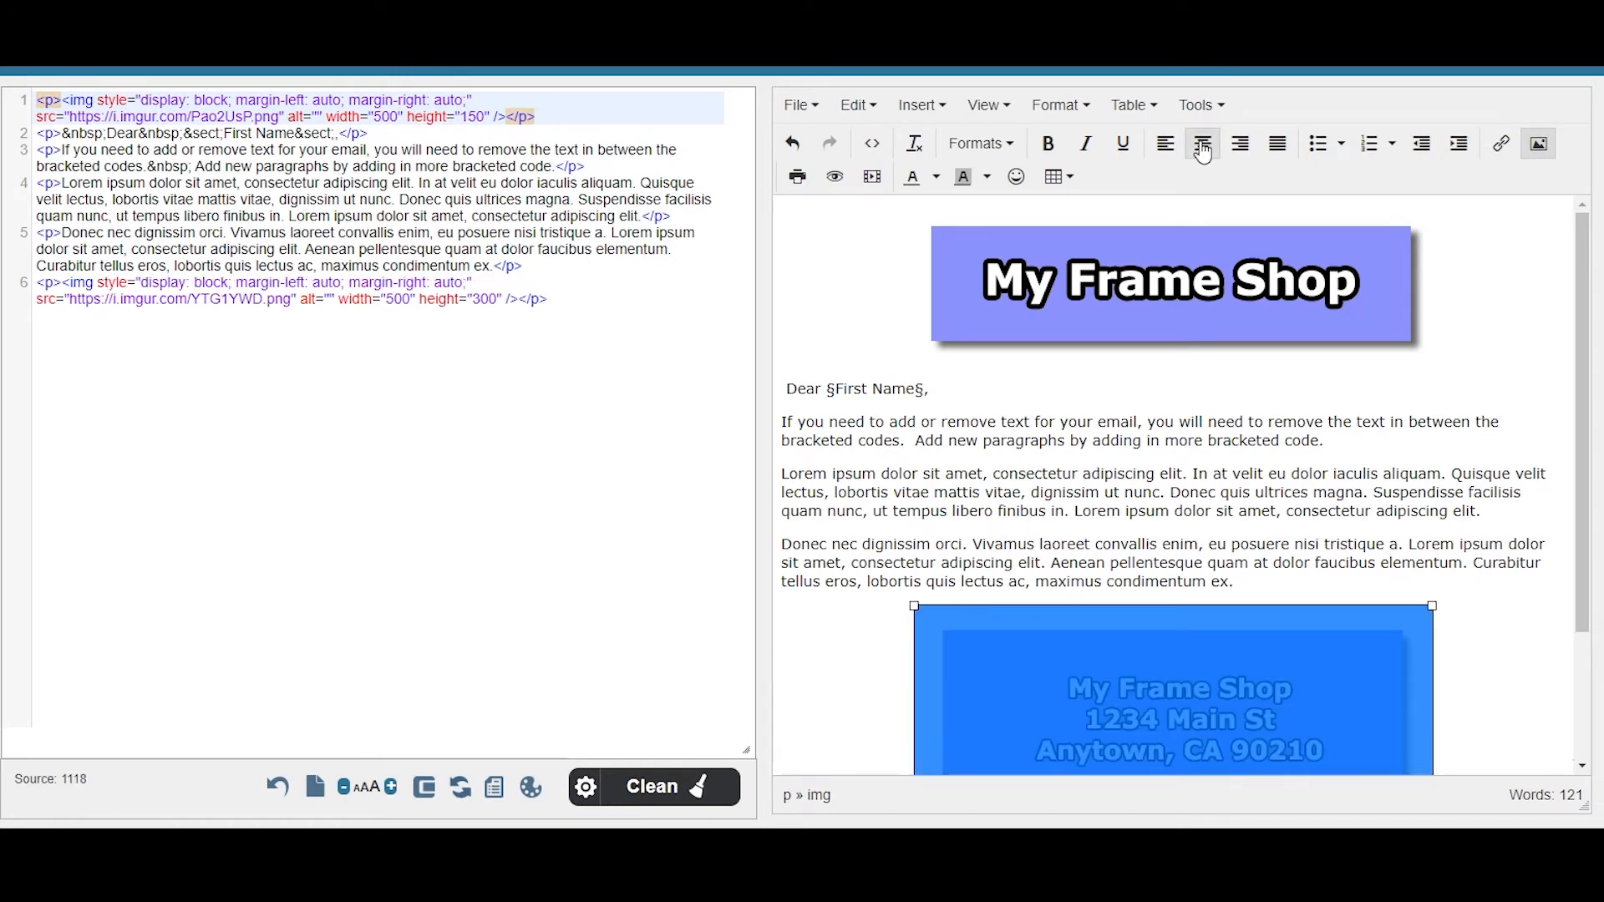
left_click(1450, 546)
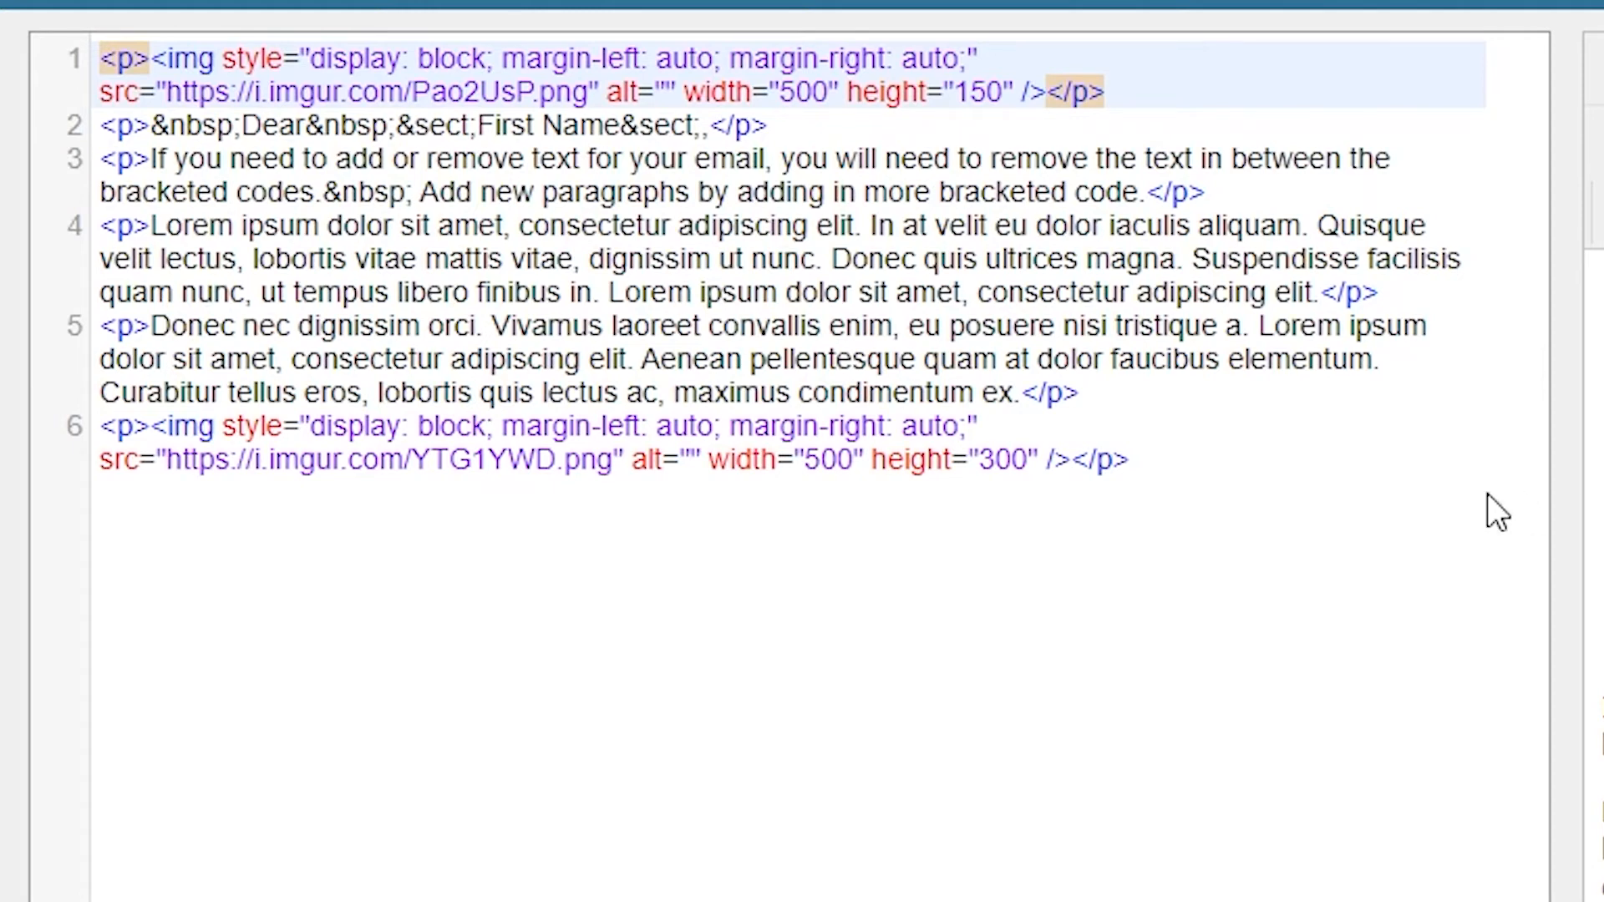
left_click_drag(1139, 459, 104, 46)
key("ctrl+c")
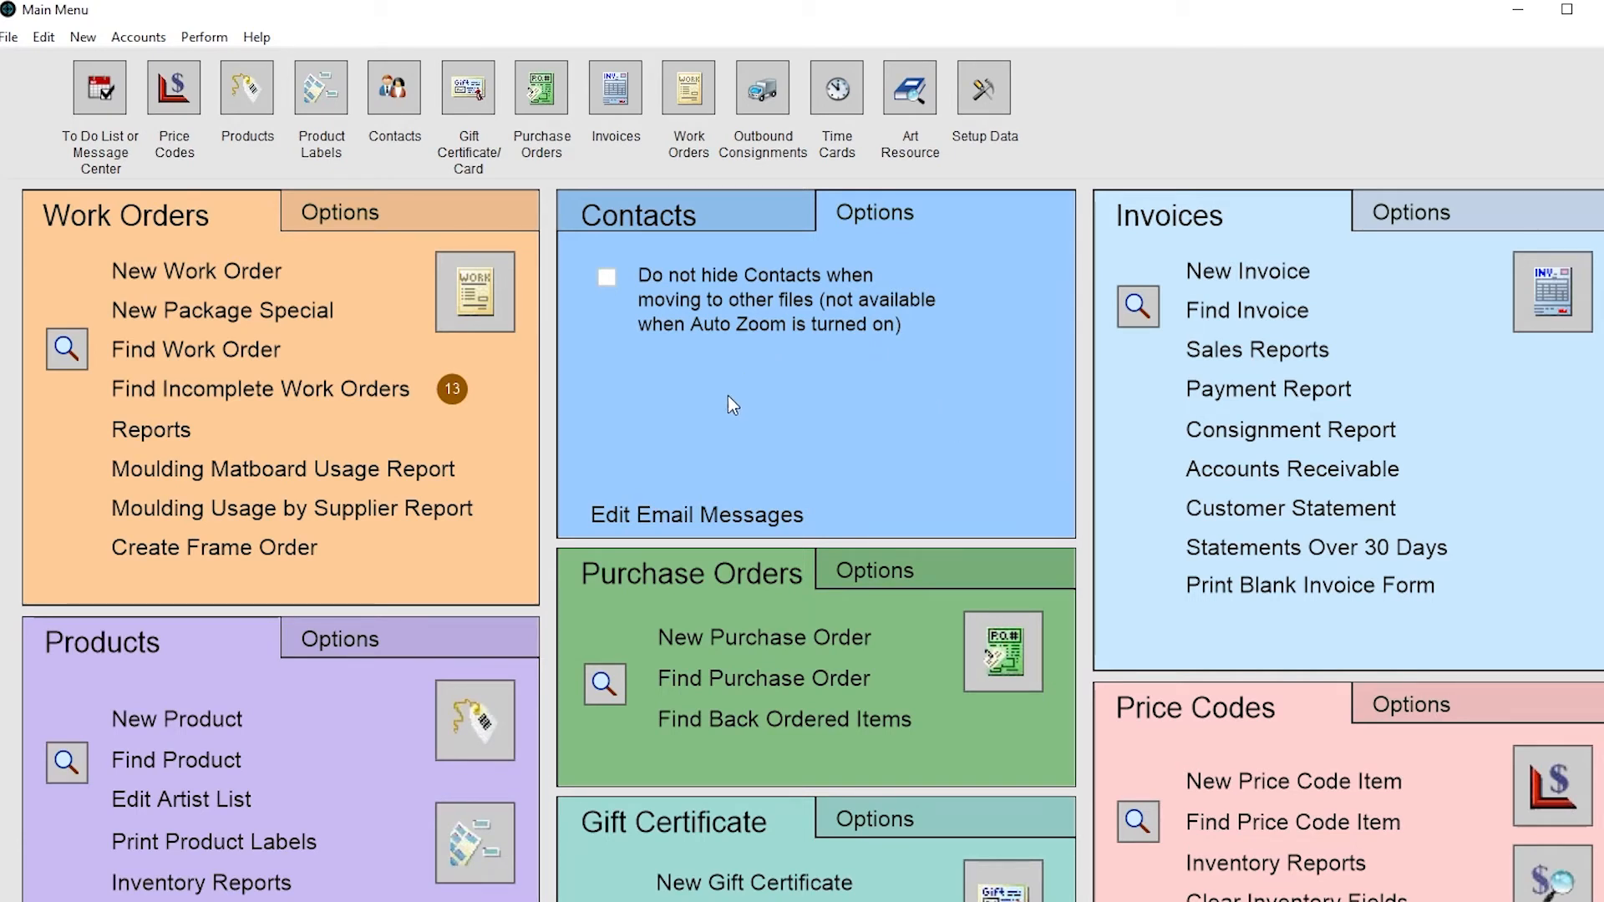
- Open Edit Email Messages from Contacts and switch to the HTML templates section
left_click(720, 509)
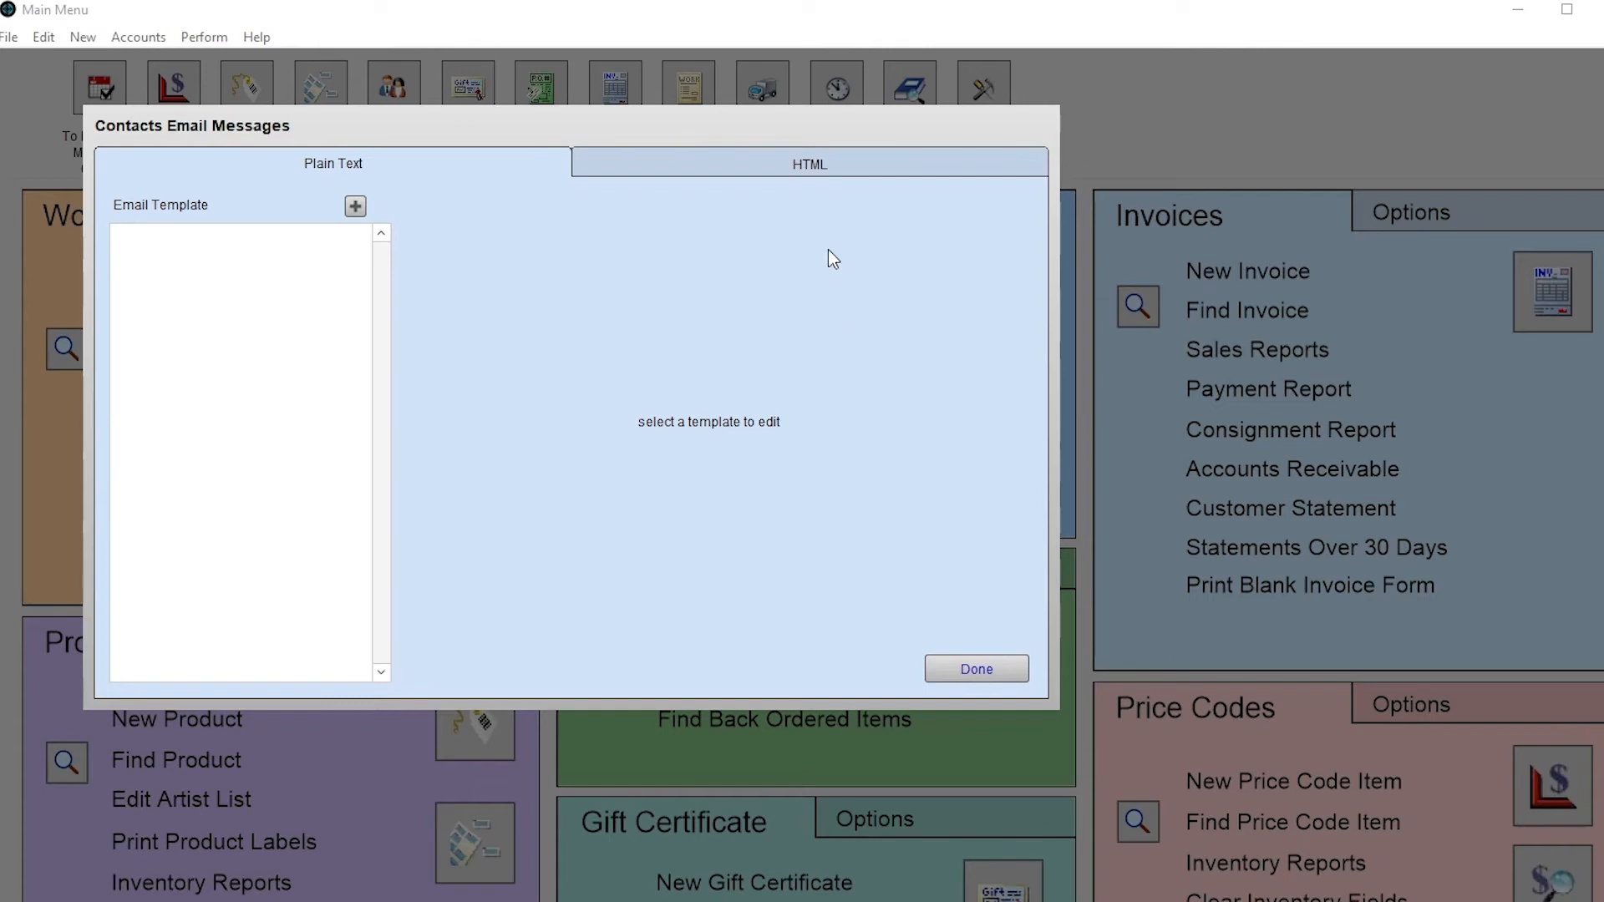
left_click(819, 170)
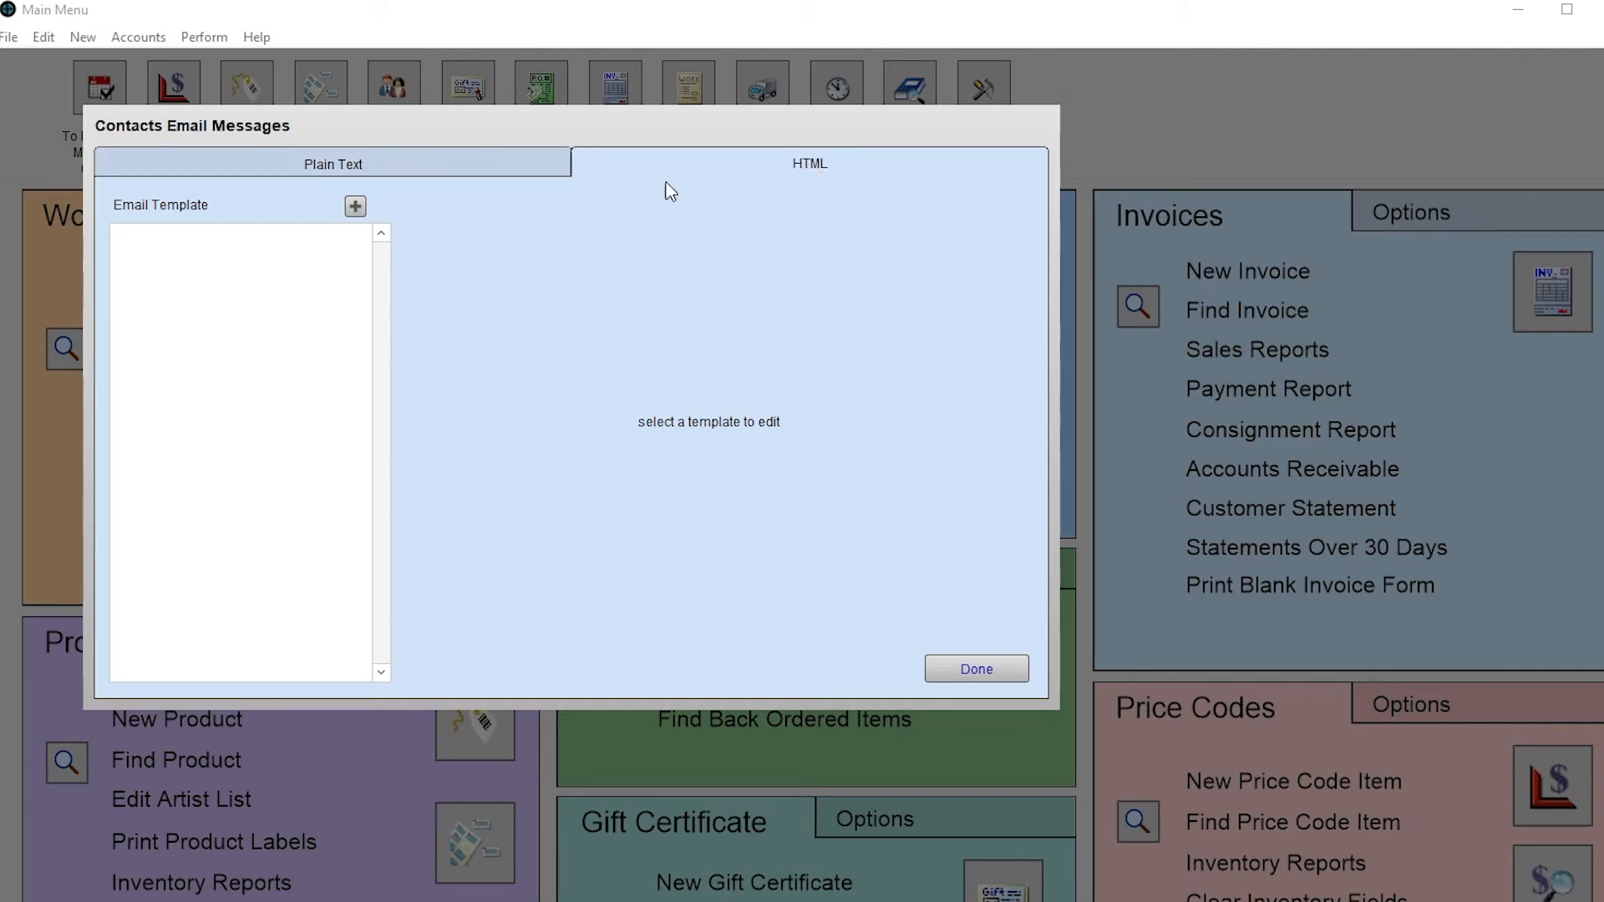
- Add a template 'My HTML Email Template' with subject 'Greetings from §Your Business Name§'
left_click(355, 206)
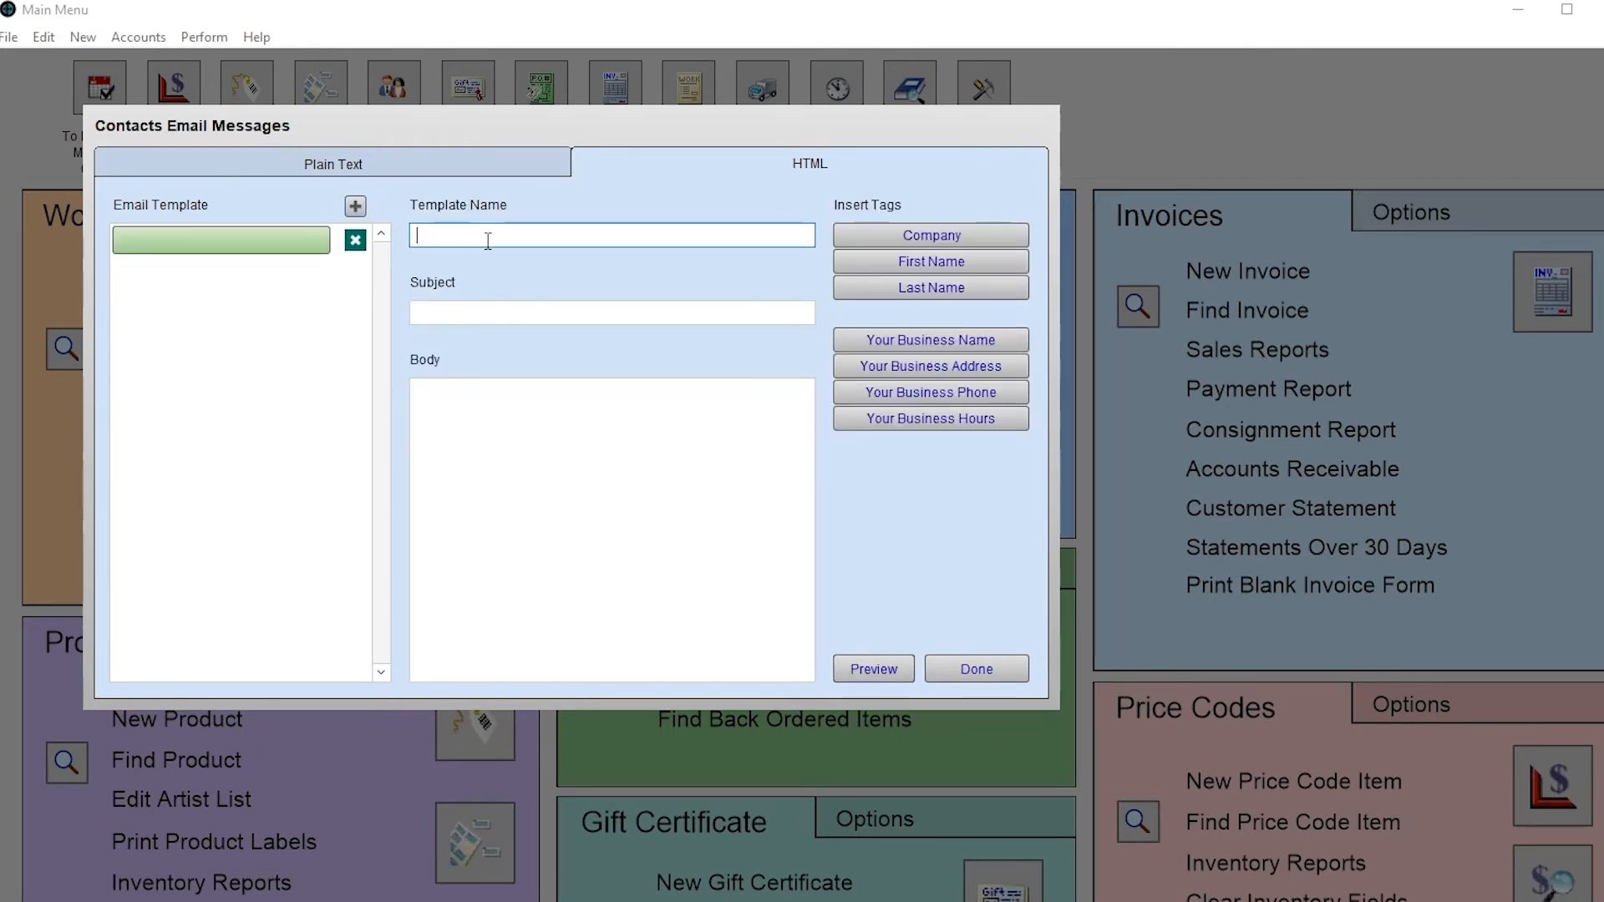
type("My HTML Email Template")
left_click(757, 318)
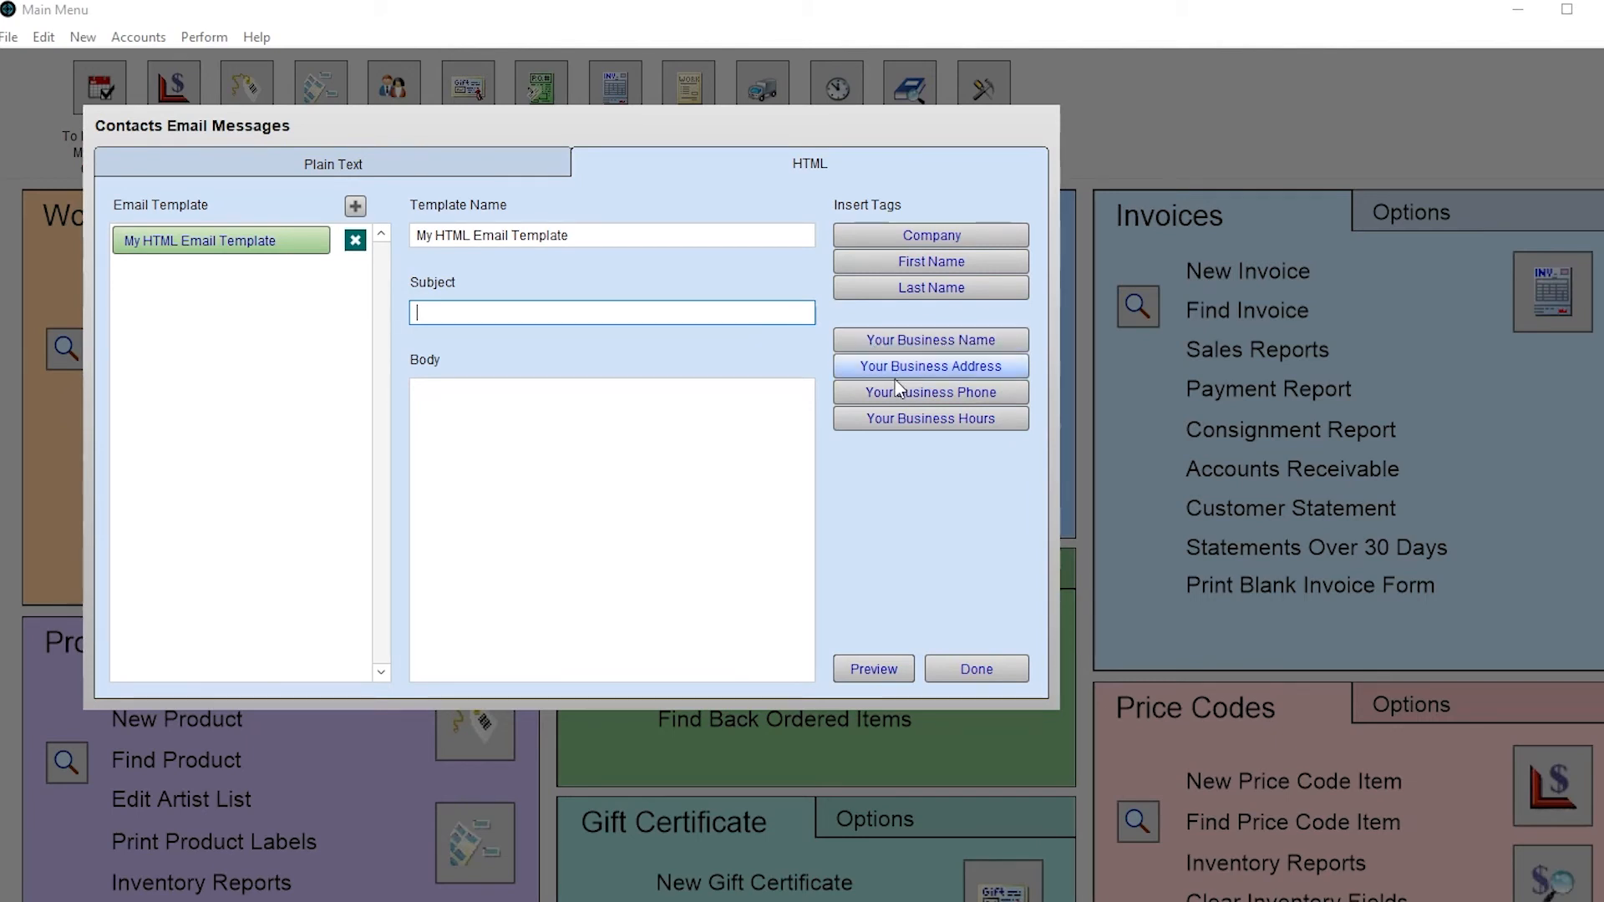
type("Greet")
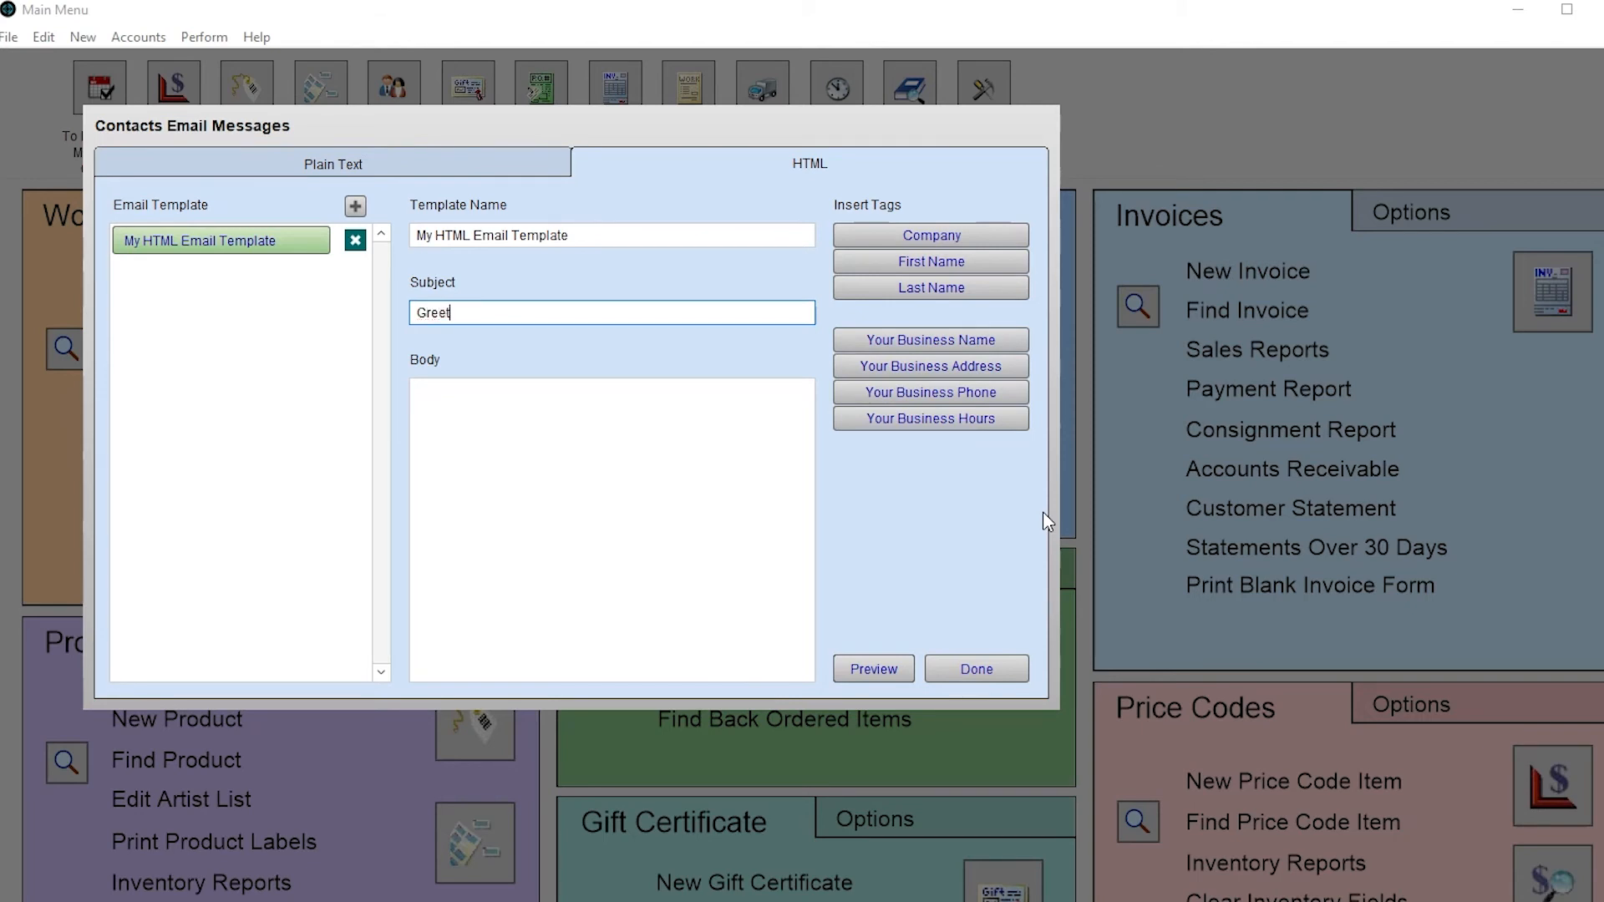
type("ings from")
left_click(1000, 345)
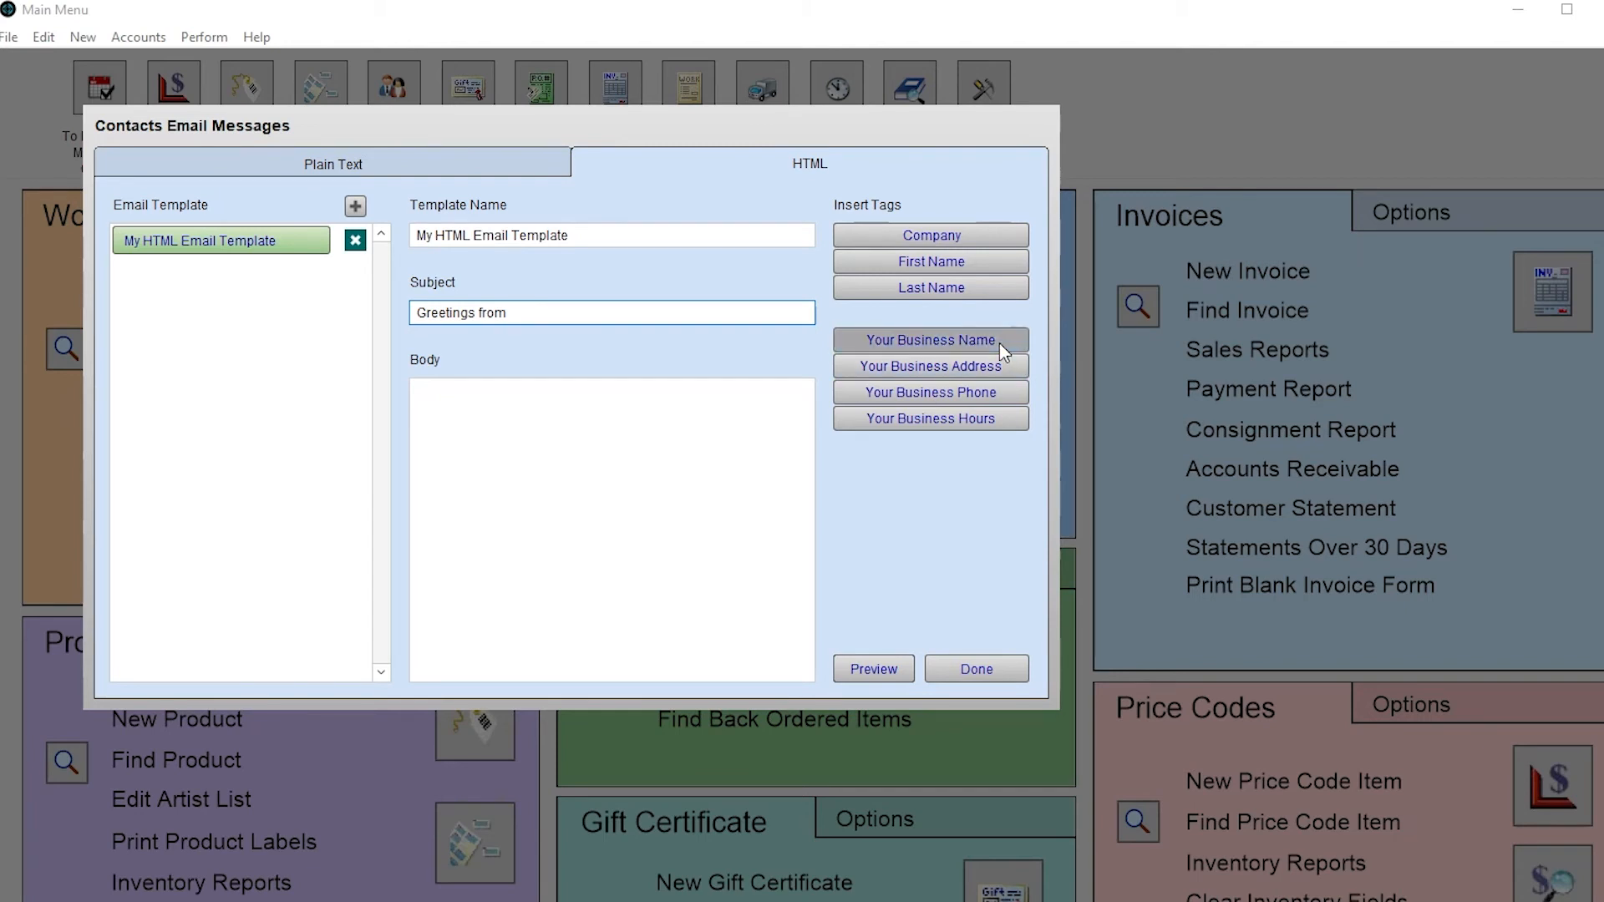
left_click(707, 463)
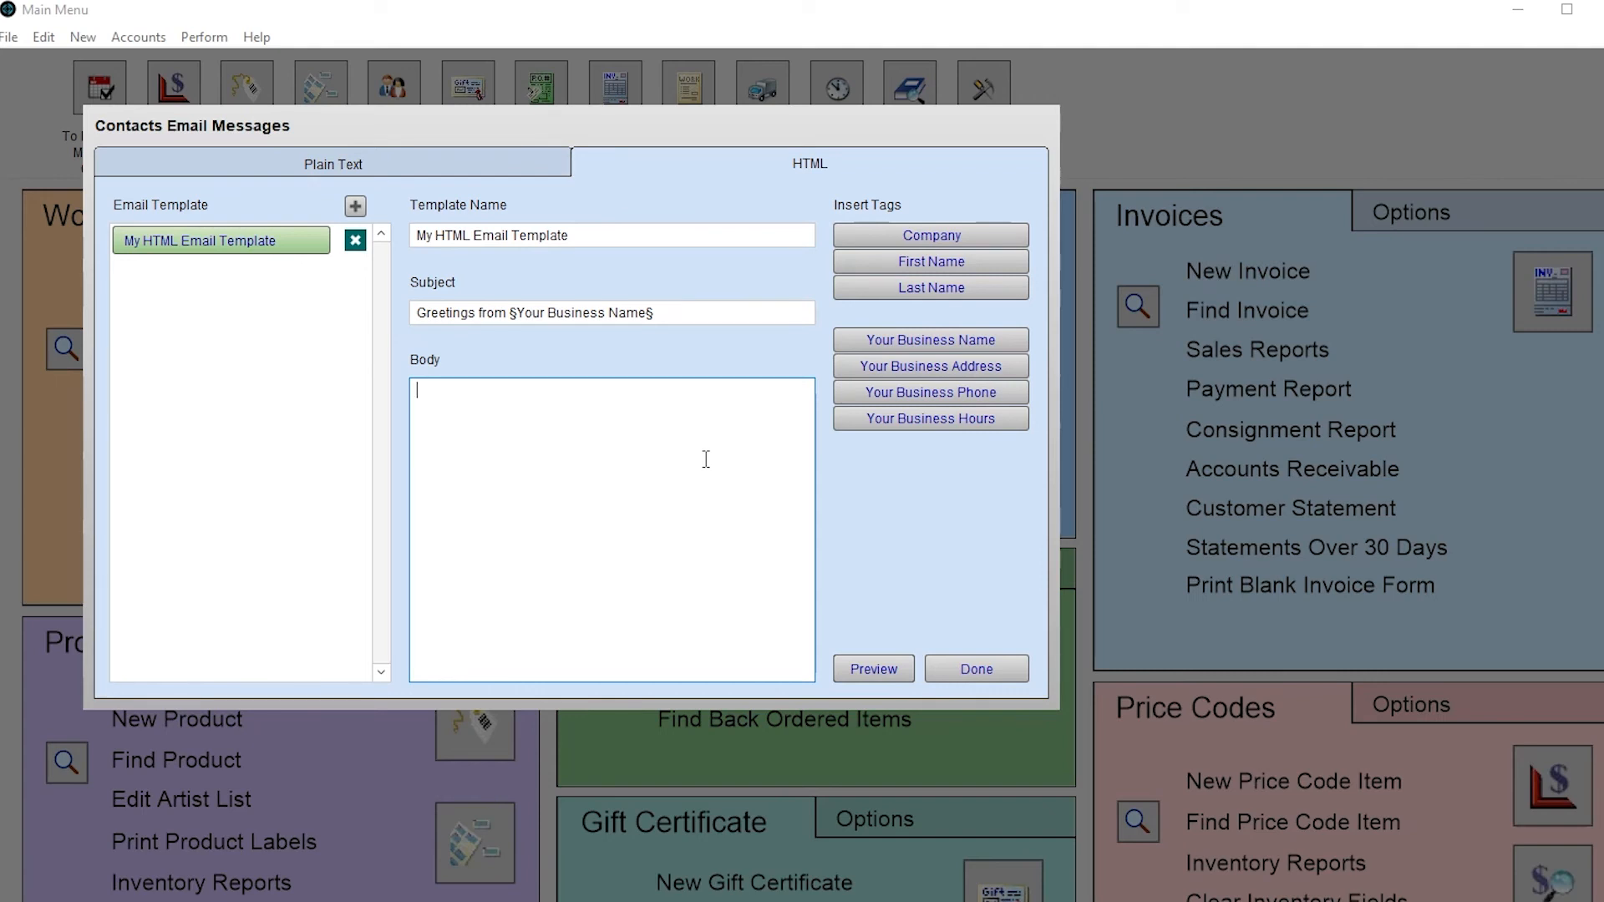
- Fill the template body with the copied HTML email code starting with <!doctype html>
type("<")
type("!docty")
type("pe ht")
type("ml>")
key("ctrl+v")
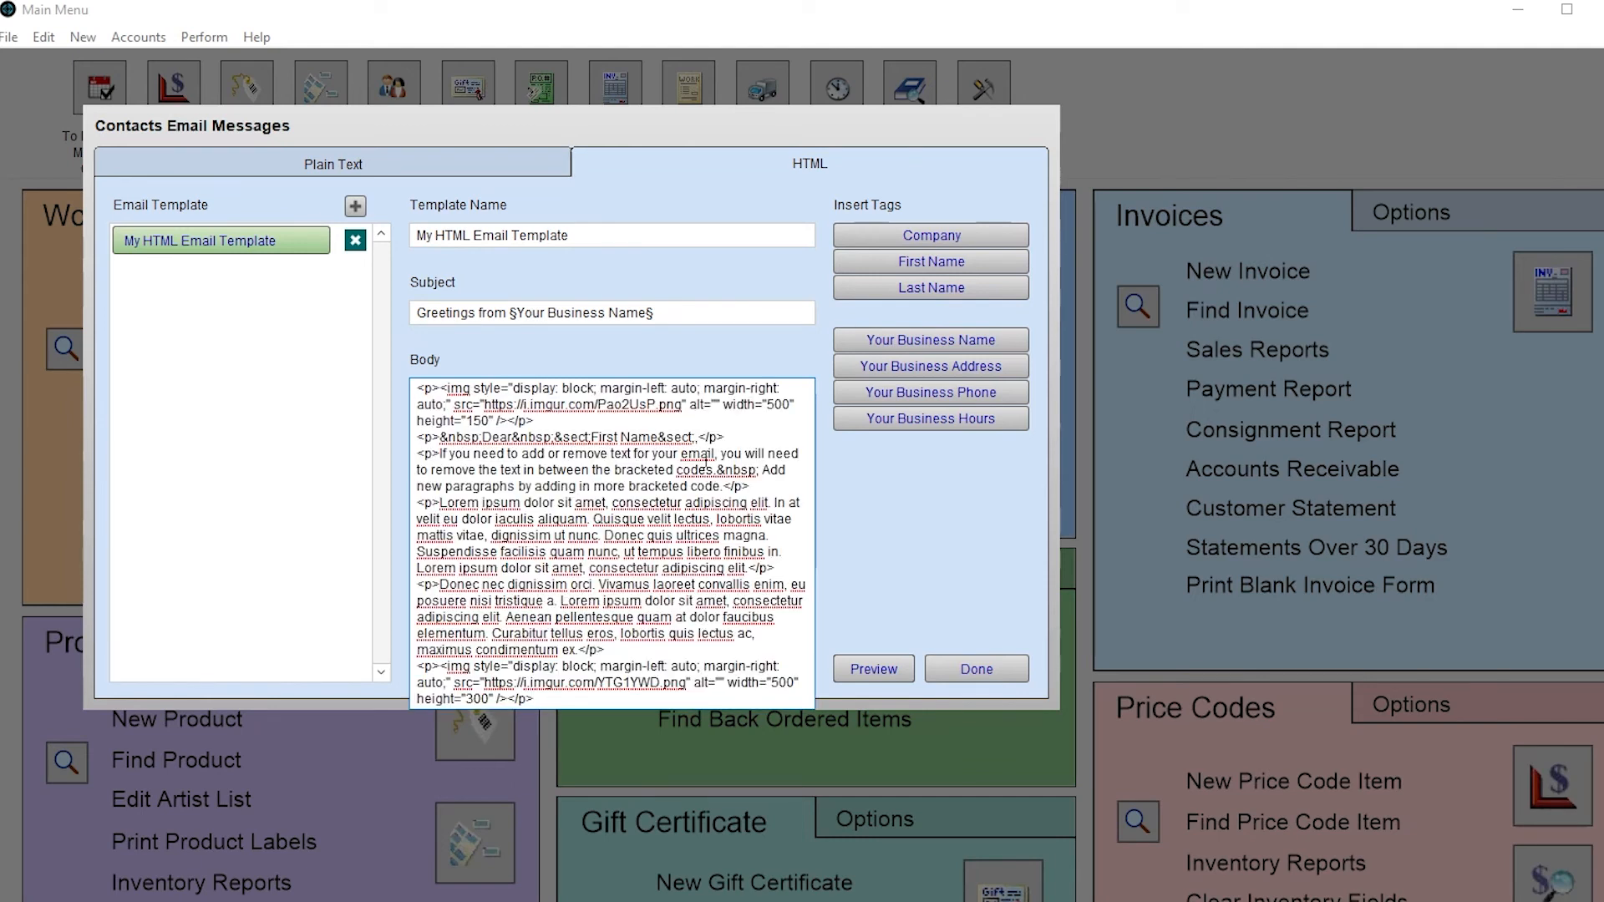
left_click(962, 570)
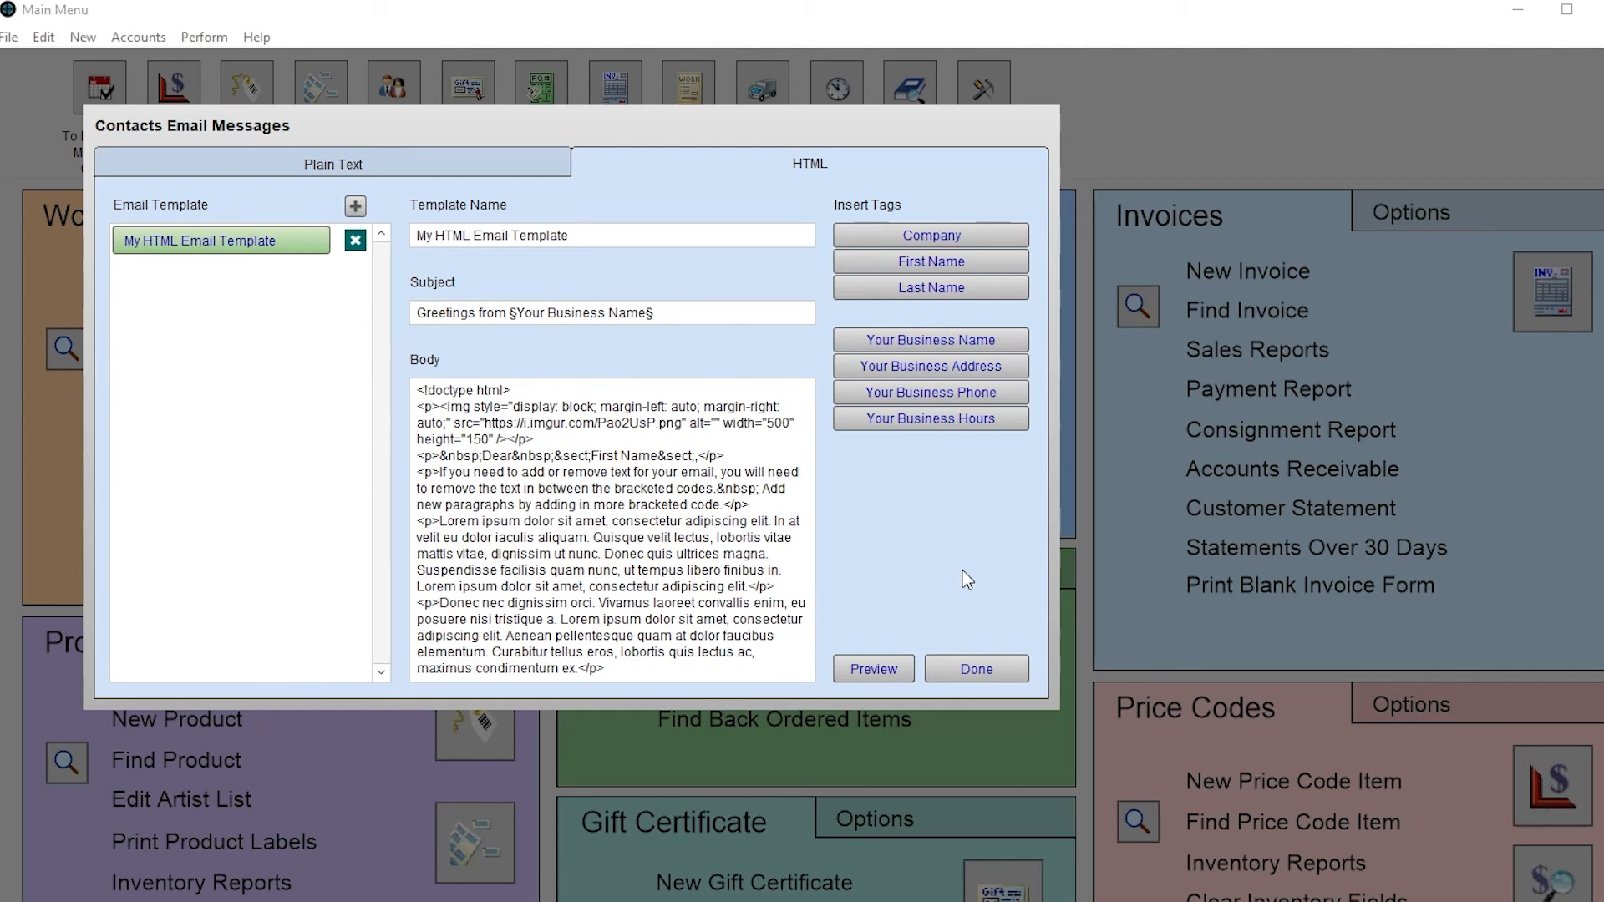
- Preview the rendered email, scrolling down through the banners and back up
left_click(884, 673)
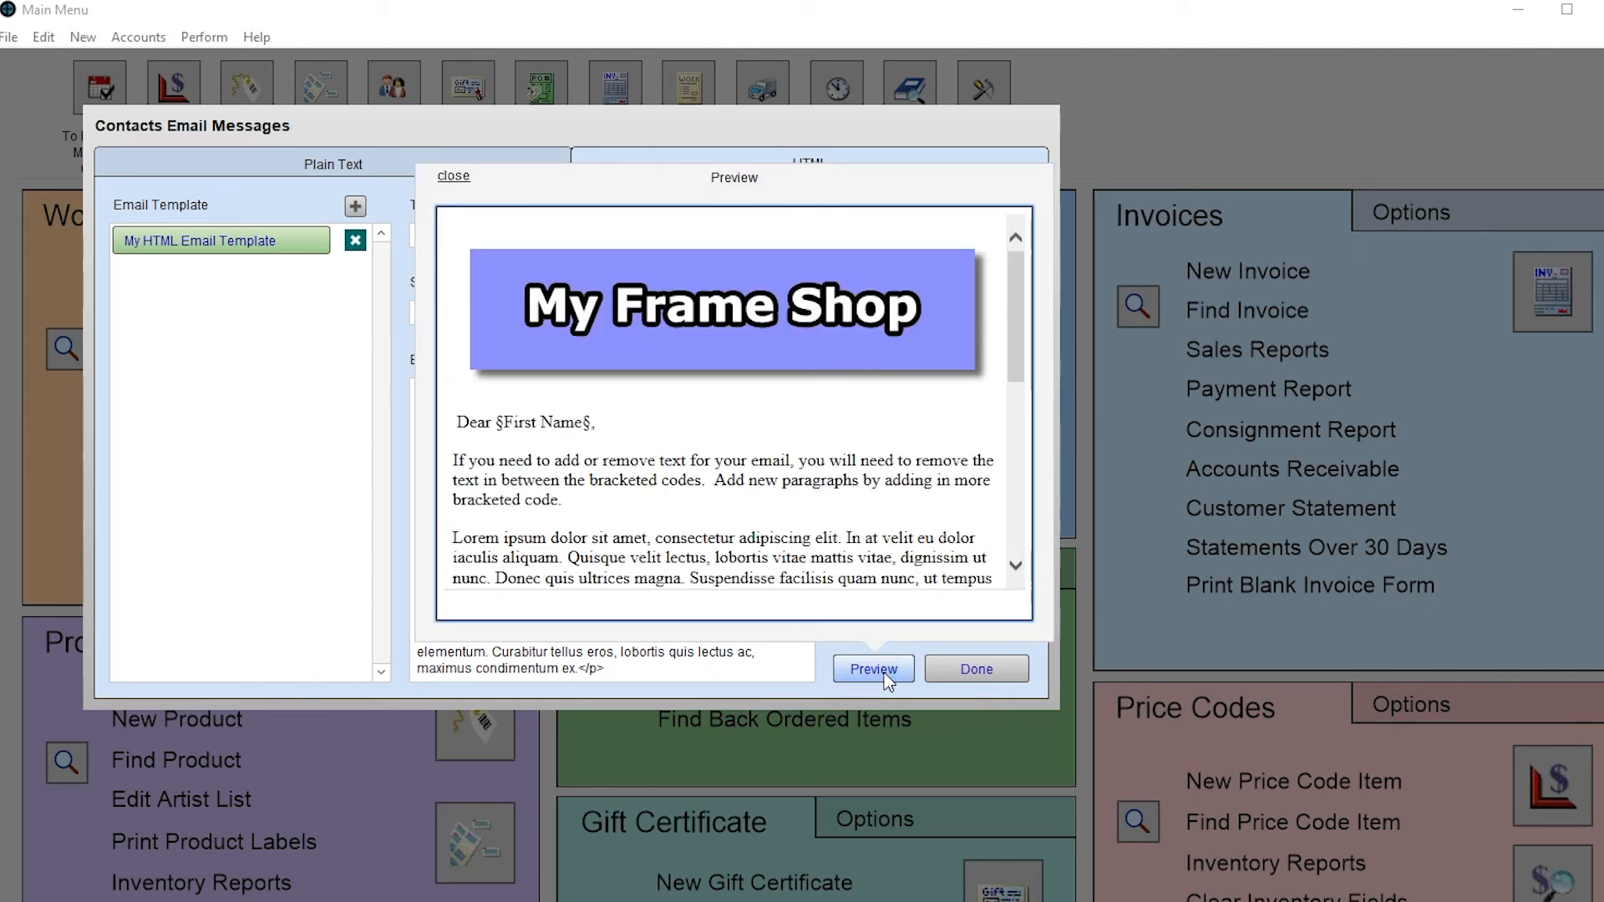
scroll(864, 428, "down", 4)
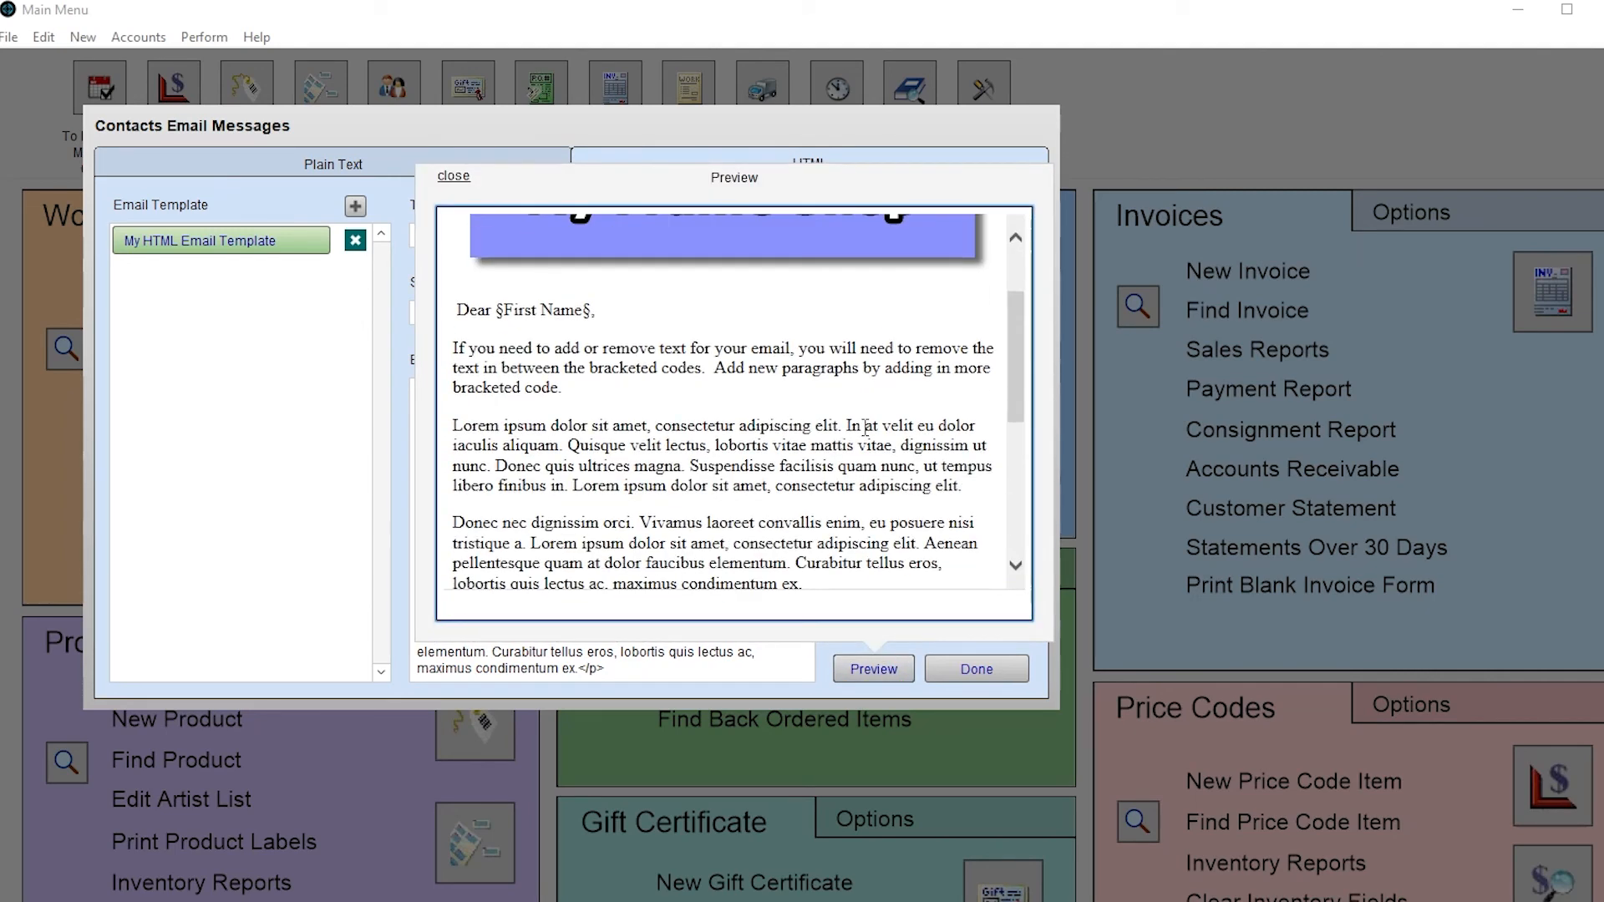
scroll(863, 428, "down", 5)
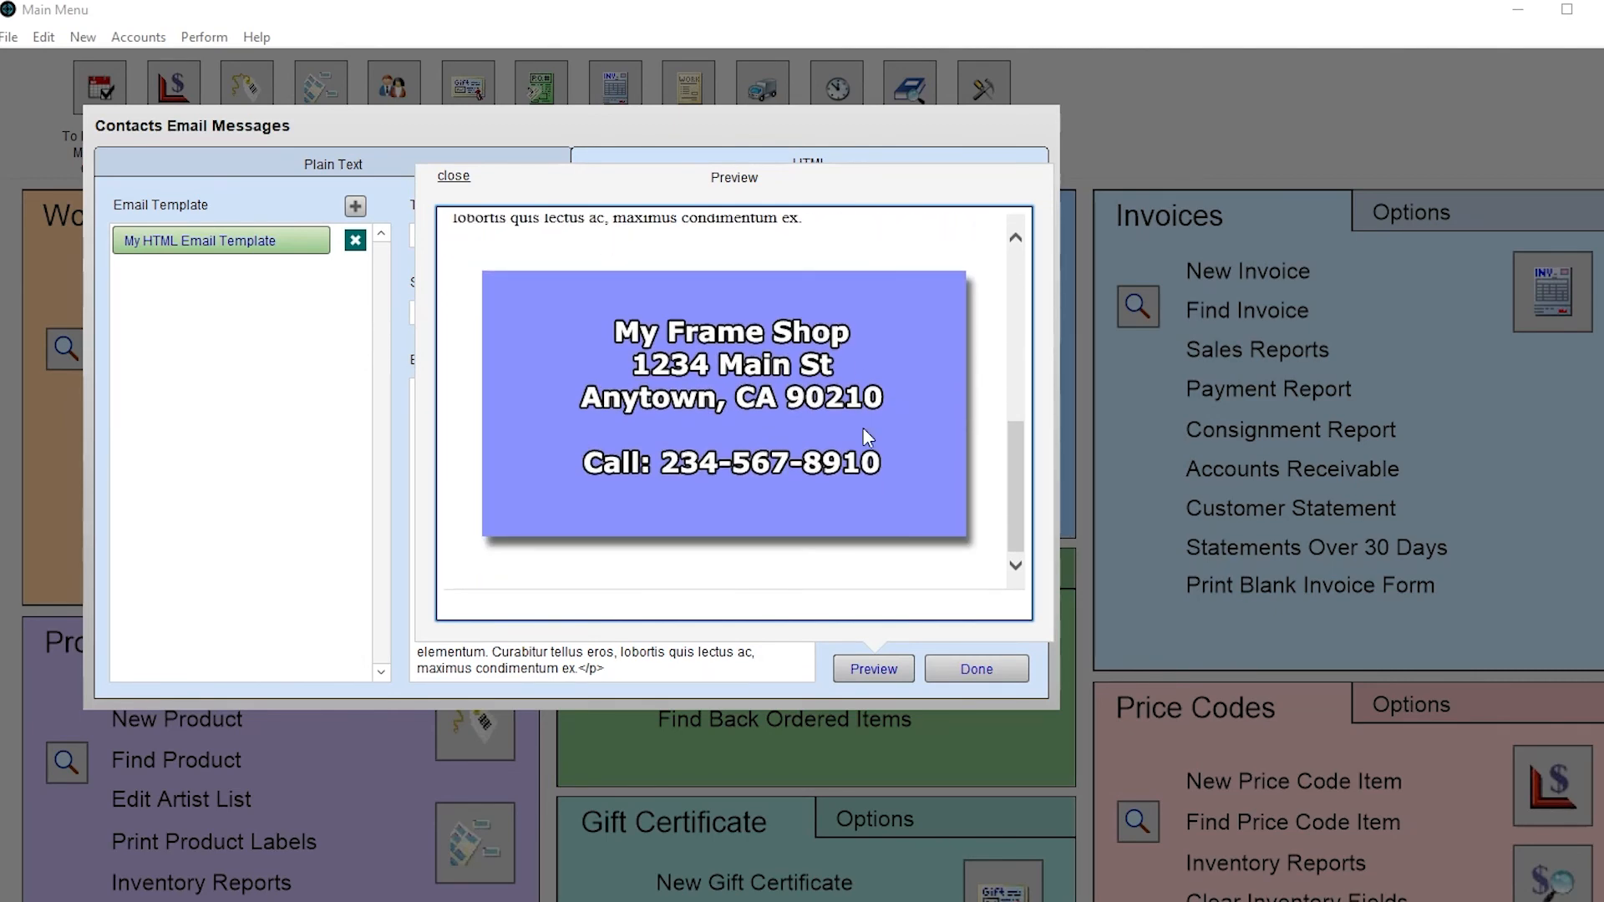
scroll(865, 430, "up", 6)
scroll(864, 427, "up", 2)
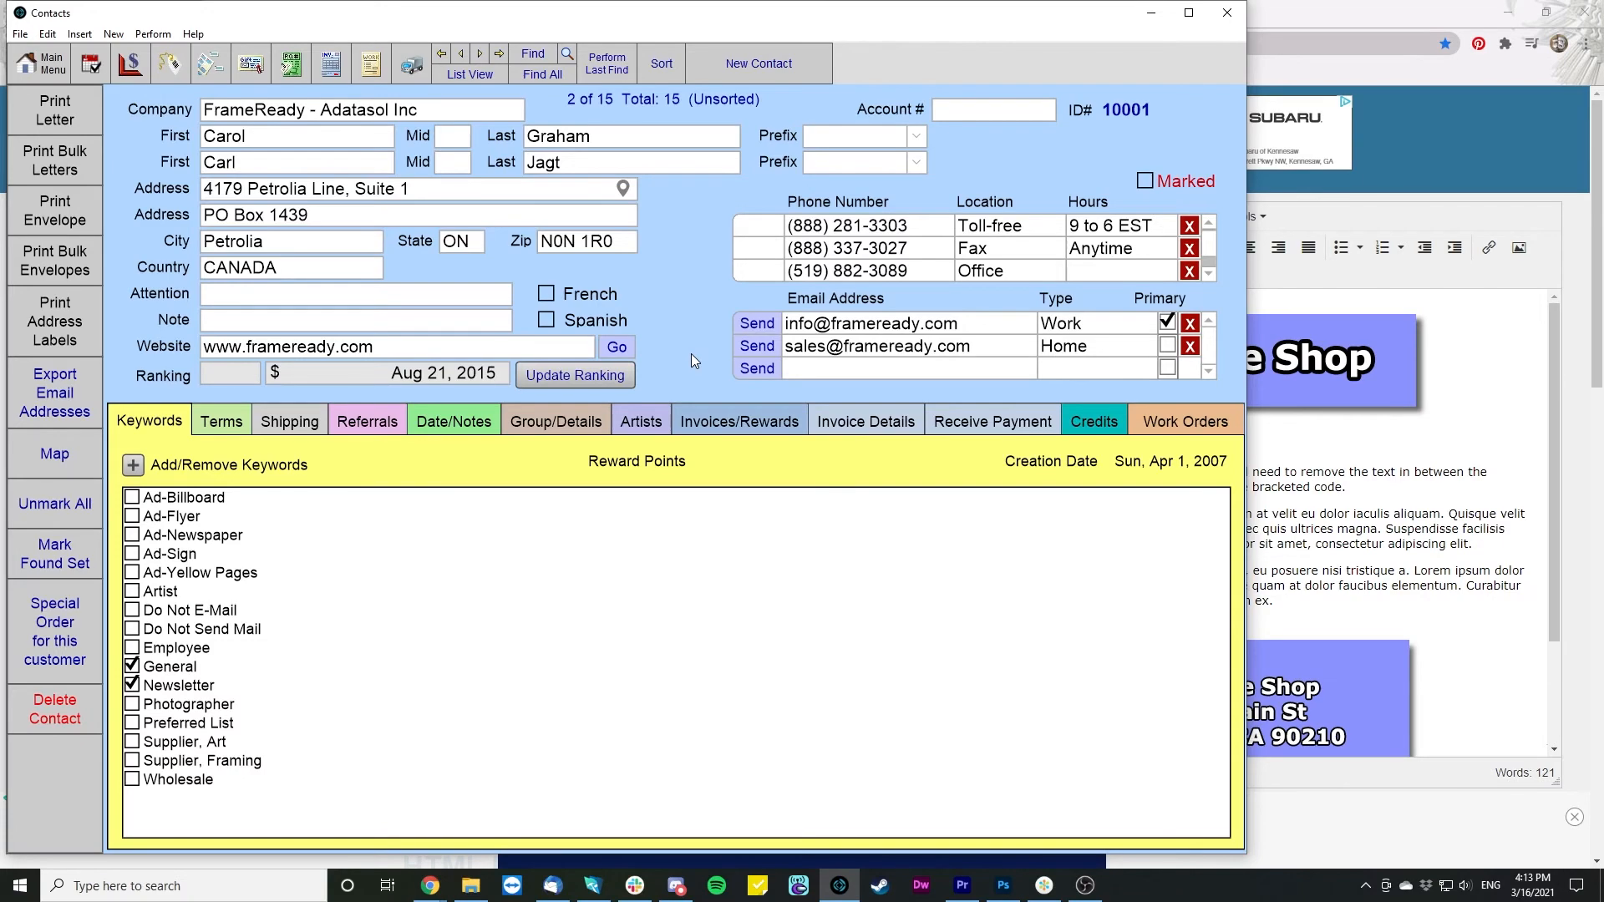
- Start an email to the current contact's work address and load the saved HTML template
left_click(757, 323)
left_click(894, 473)
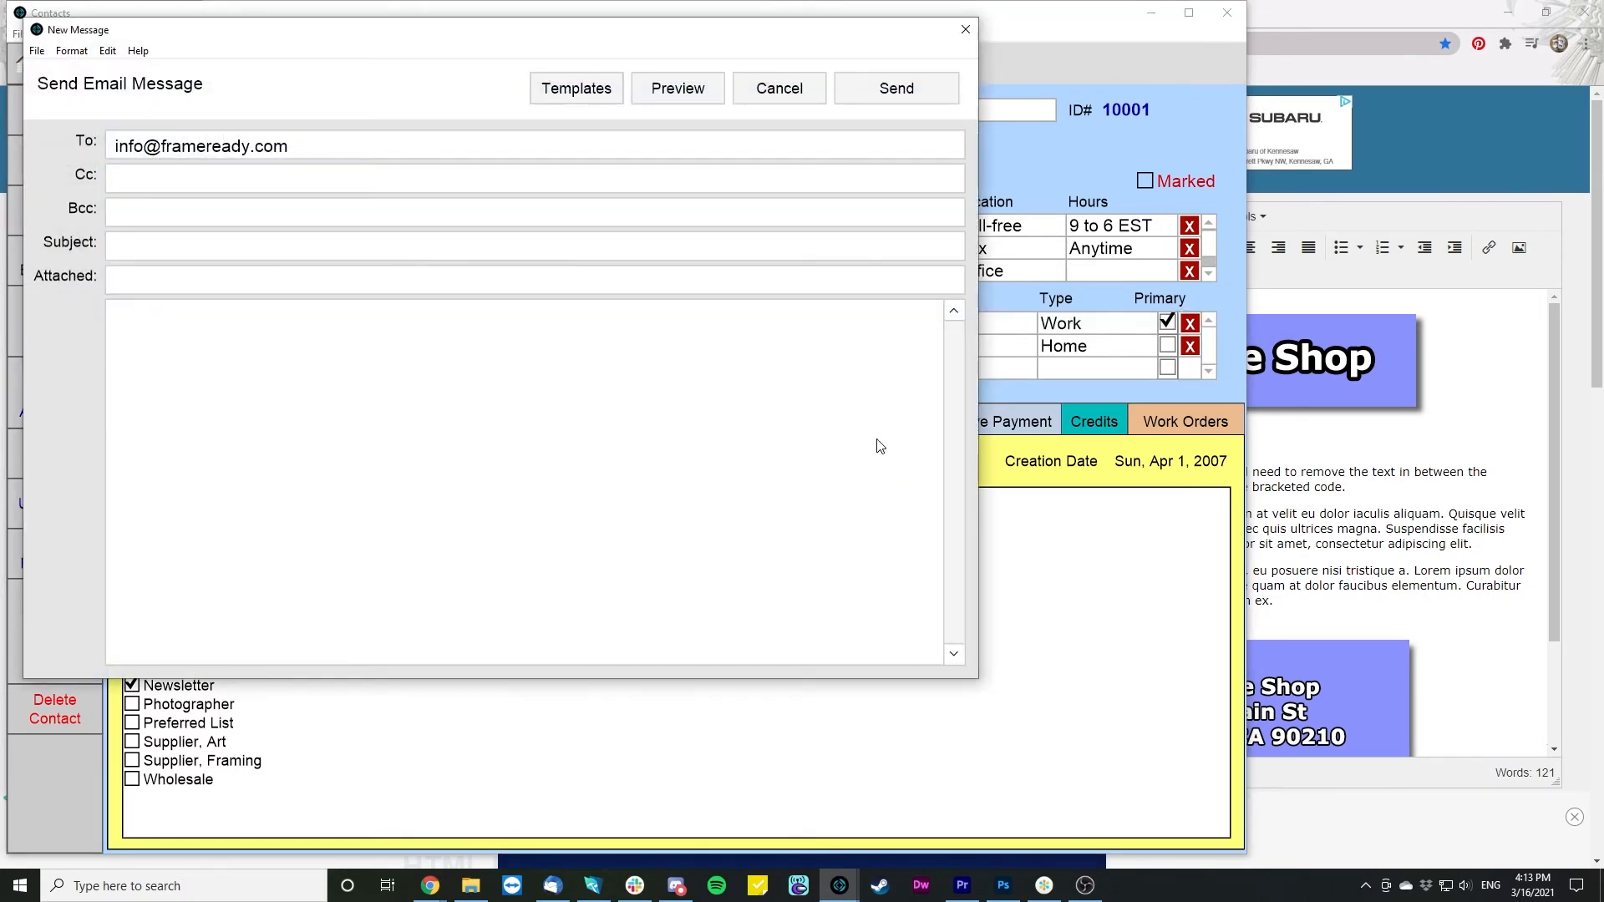
left_click(592, 98)
left_click(561, 178)
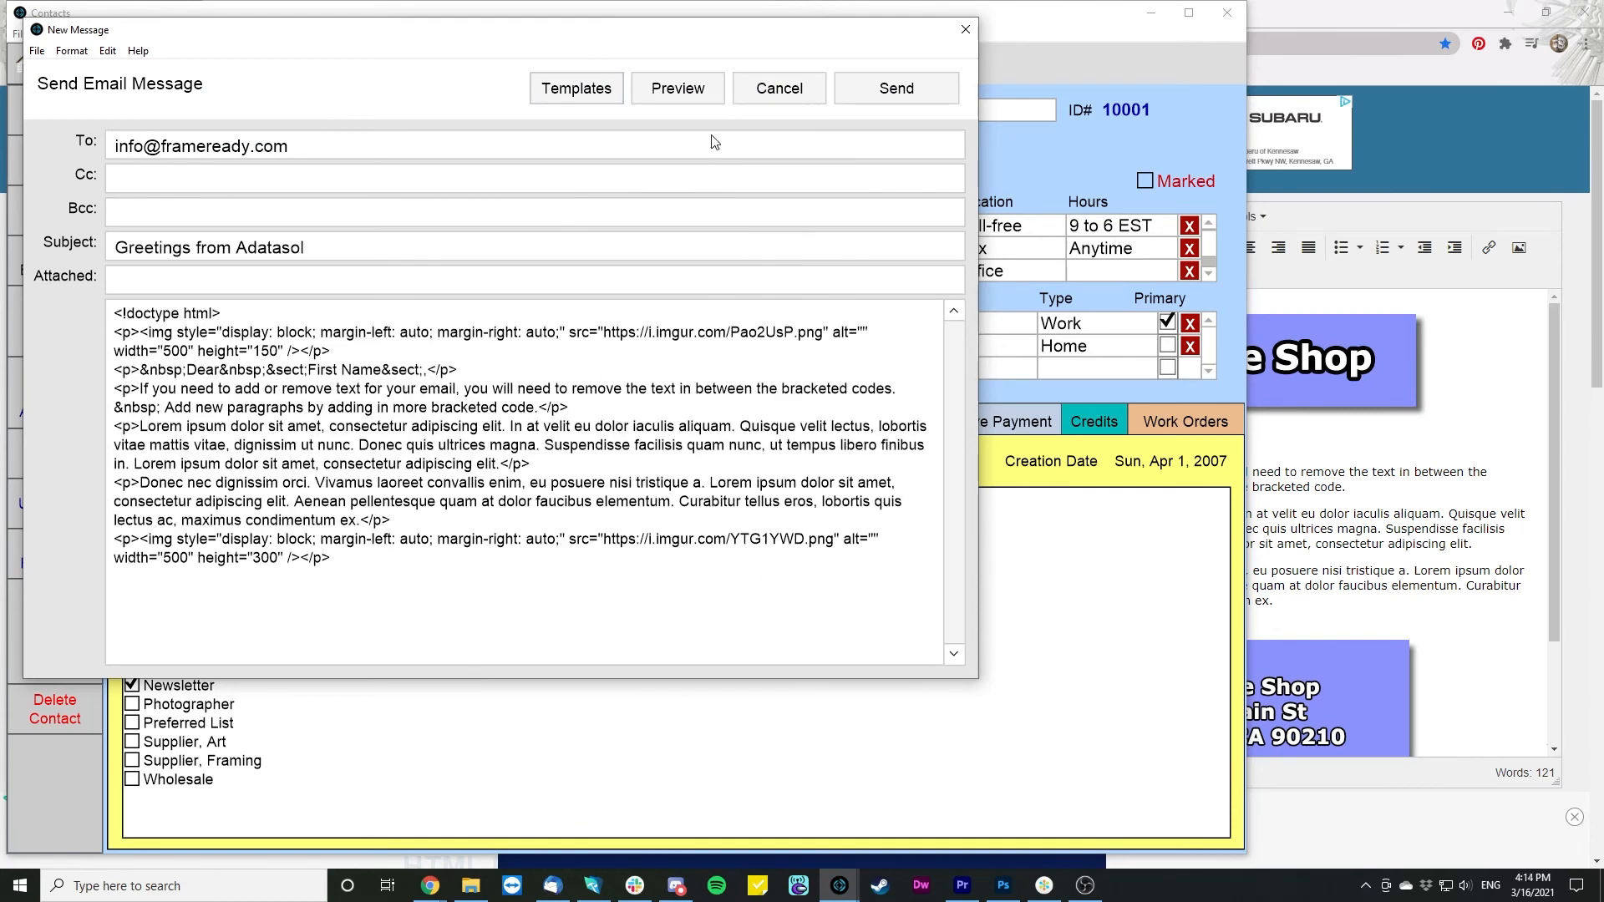
- Preview the email as it will render, scroll through it, then close the preview
left_click(689, 91)
scroll(700, 590, "down", 10)
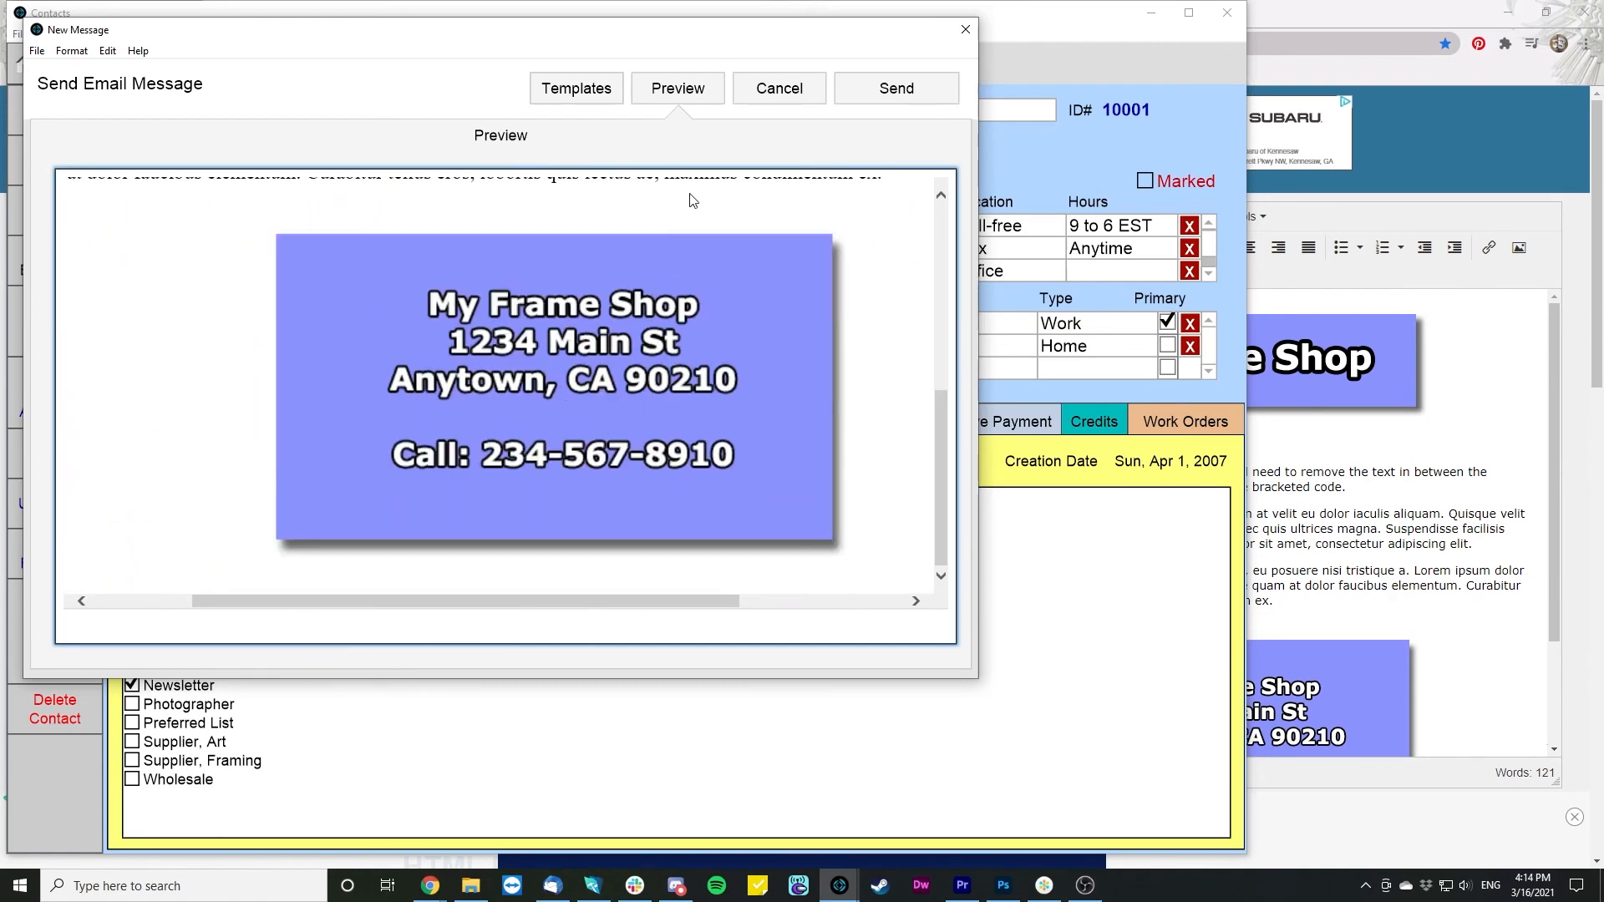
left_click(720, 85)
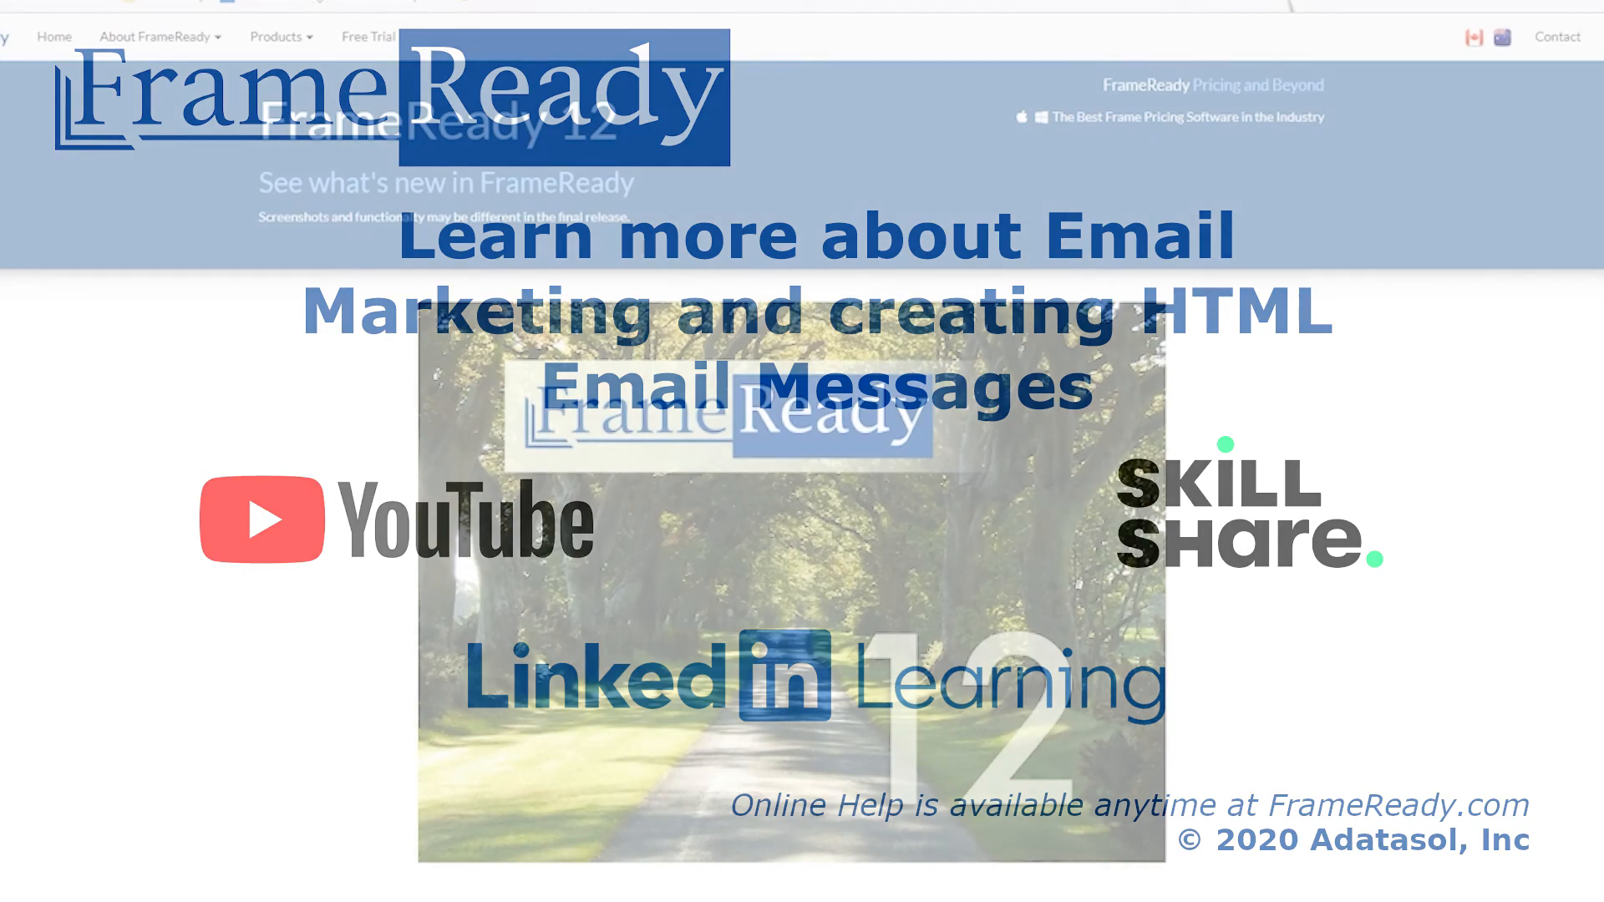
- Scroll down the FrameReady 12 features page past the HTML Email Templates section
scroll(792, 481, "down", 6)
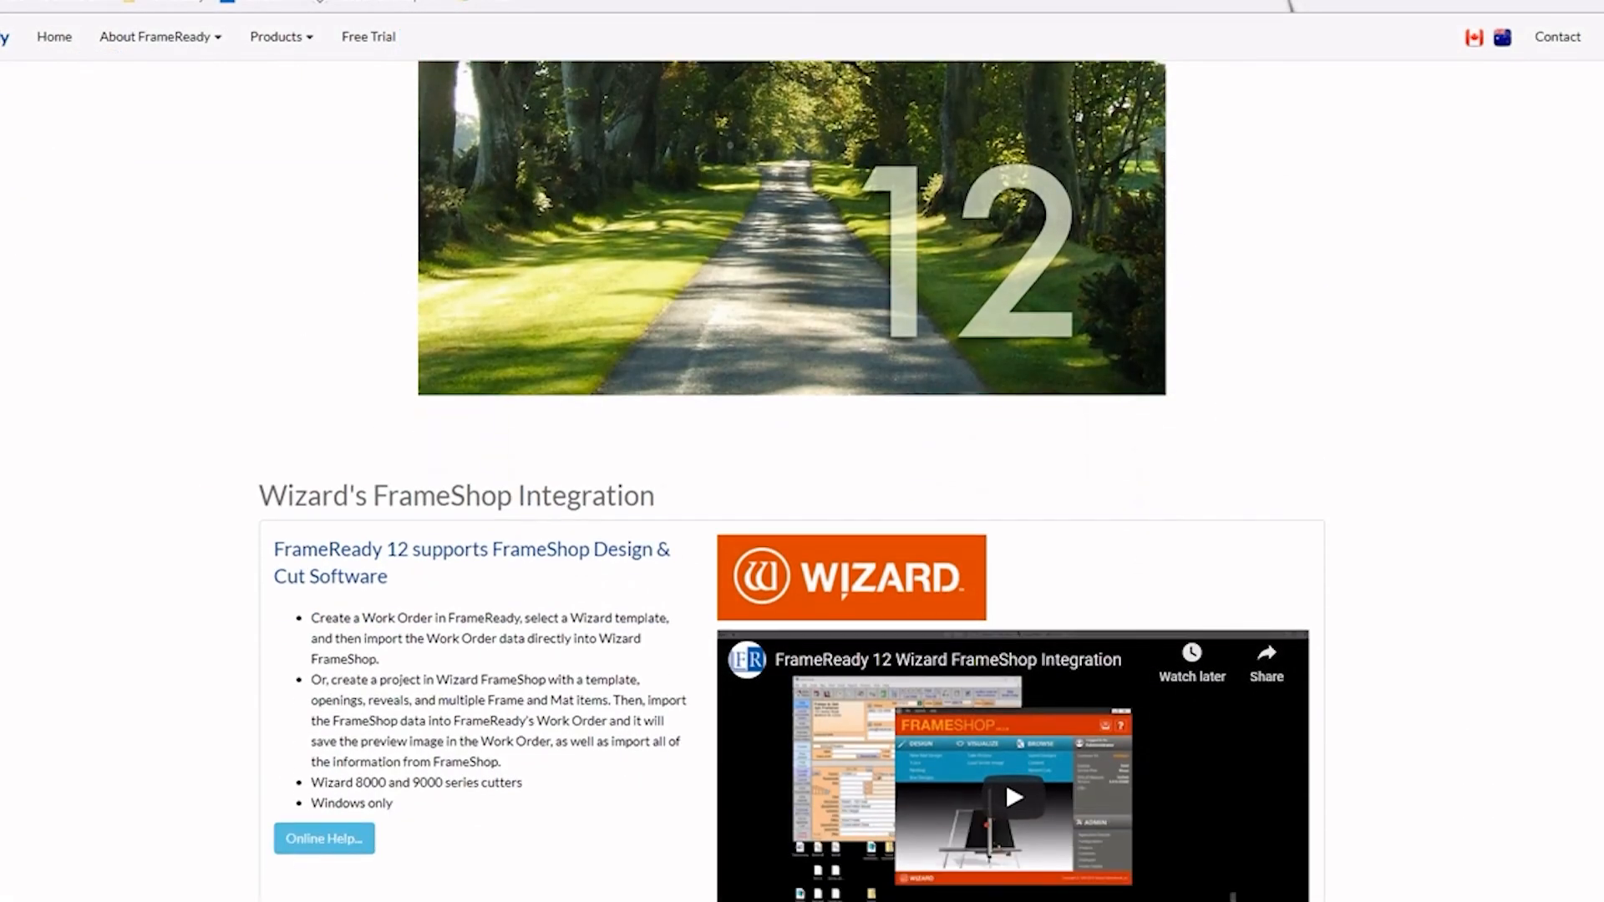
scroll(792, 481, "down", 7)
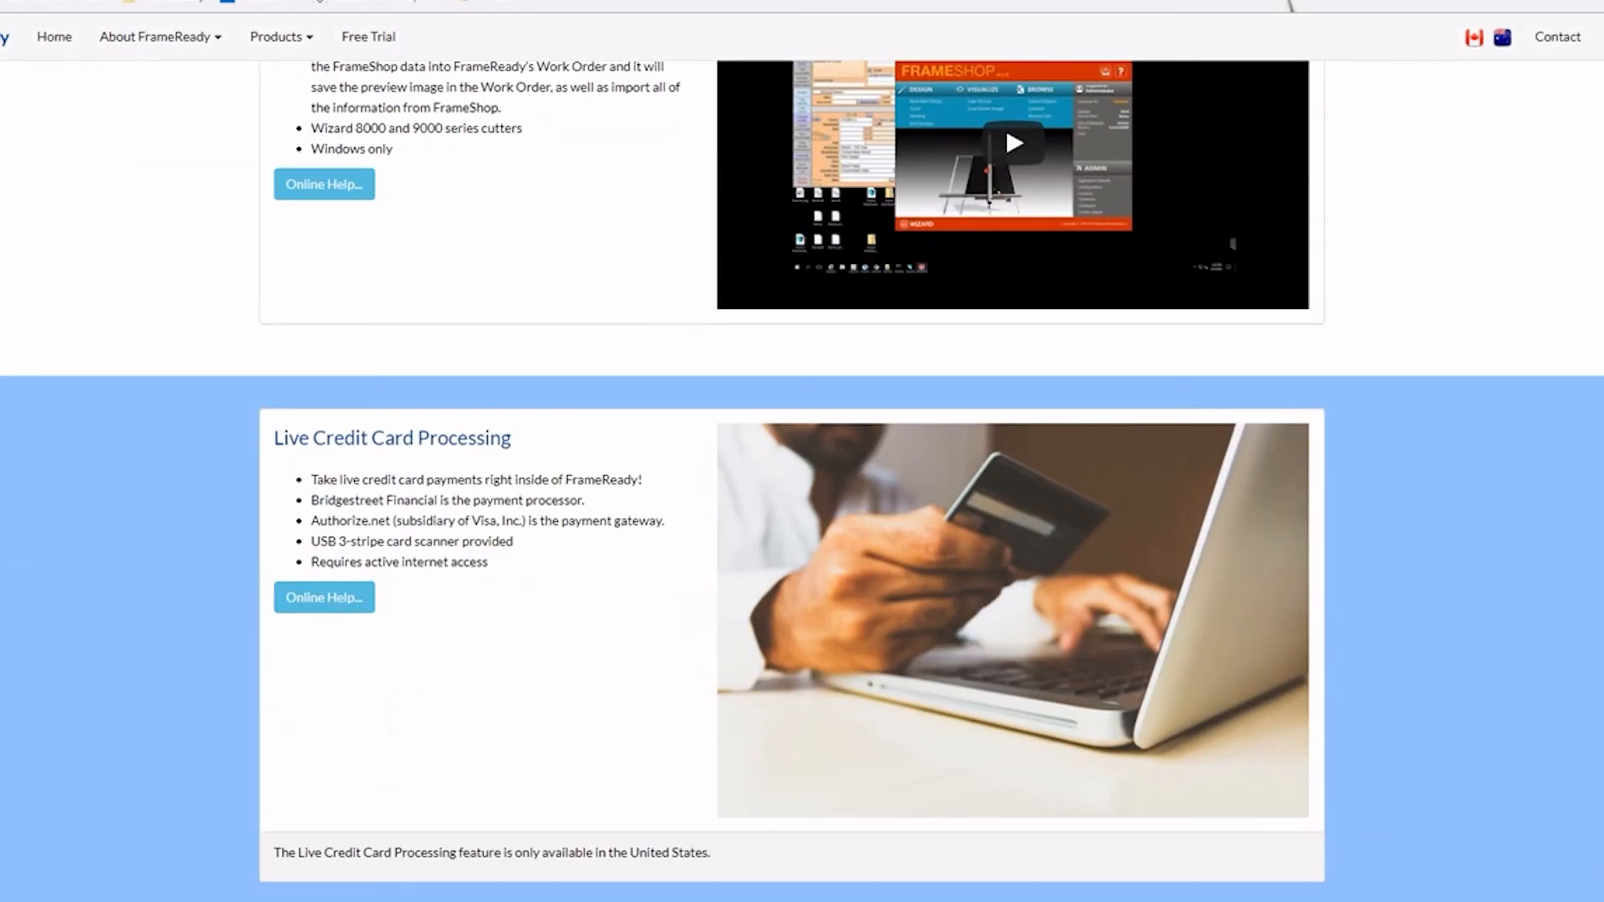
scroll(792, 481, "down", 7)
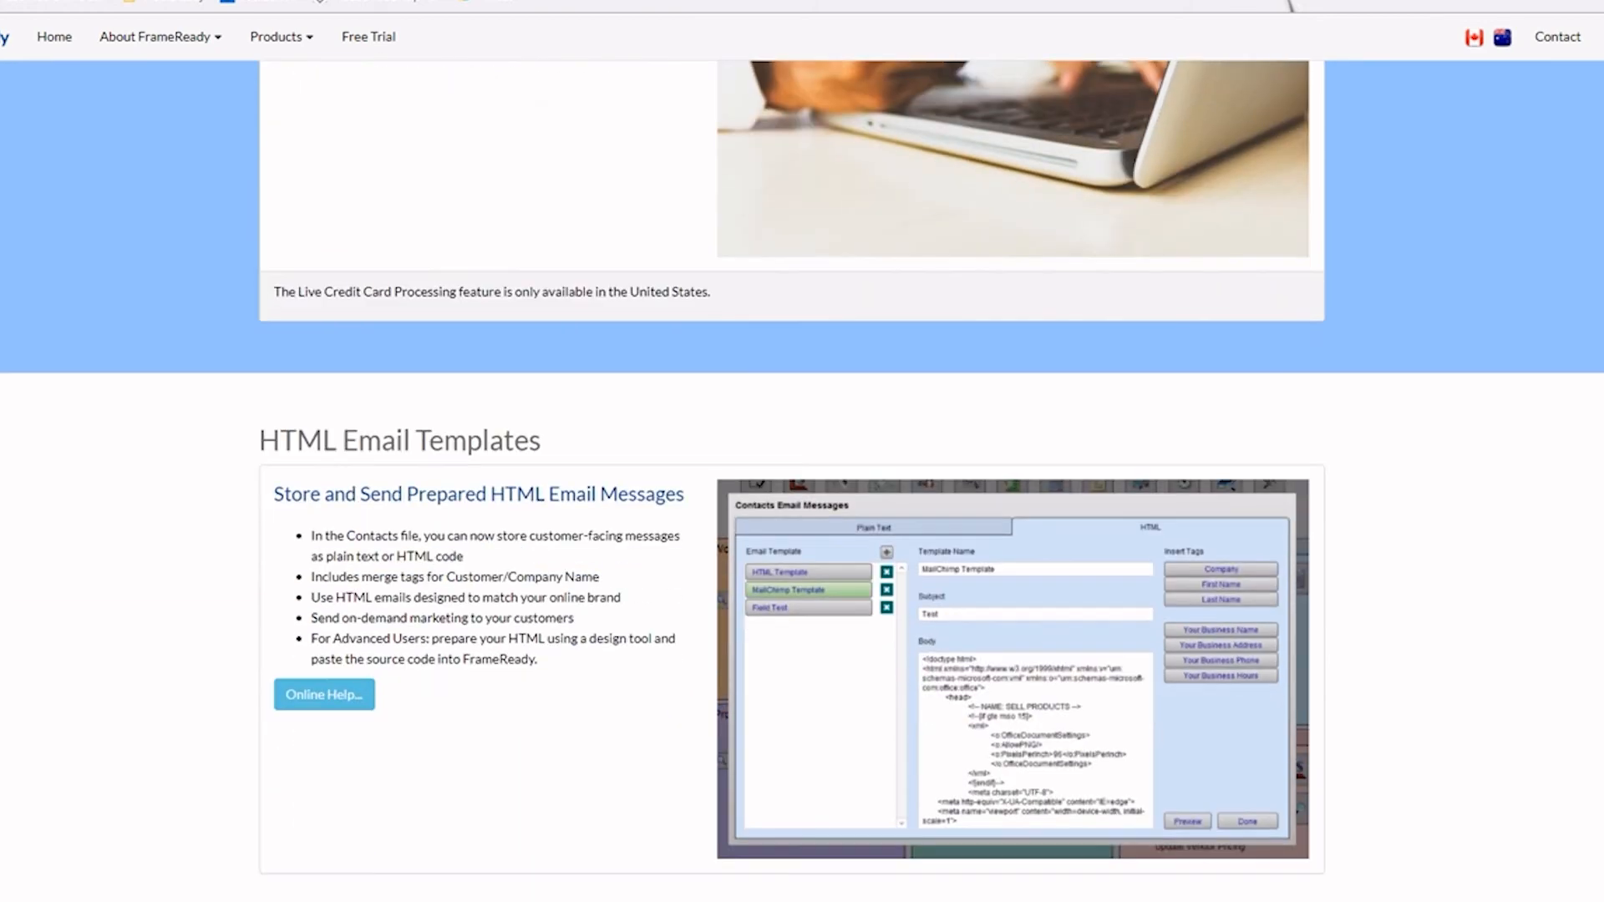
scroll(792, 481, "down", 6)
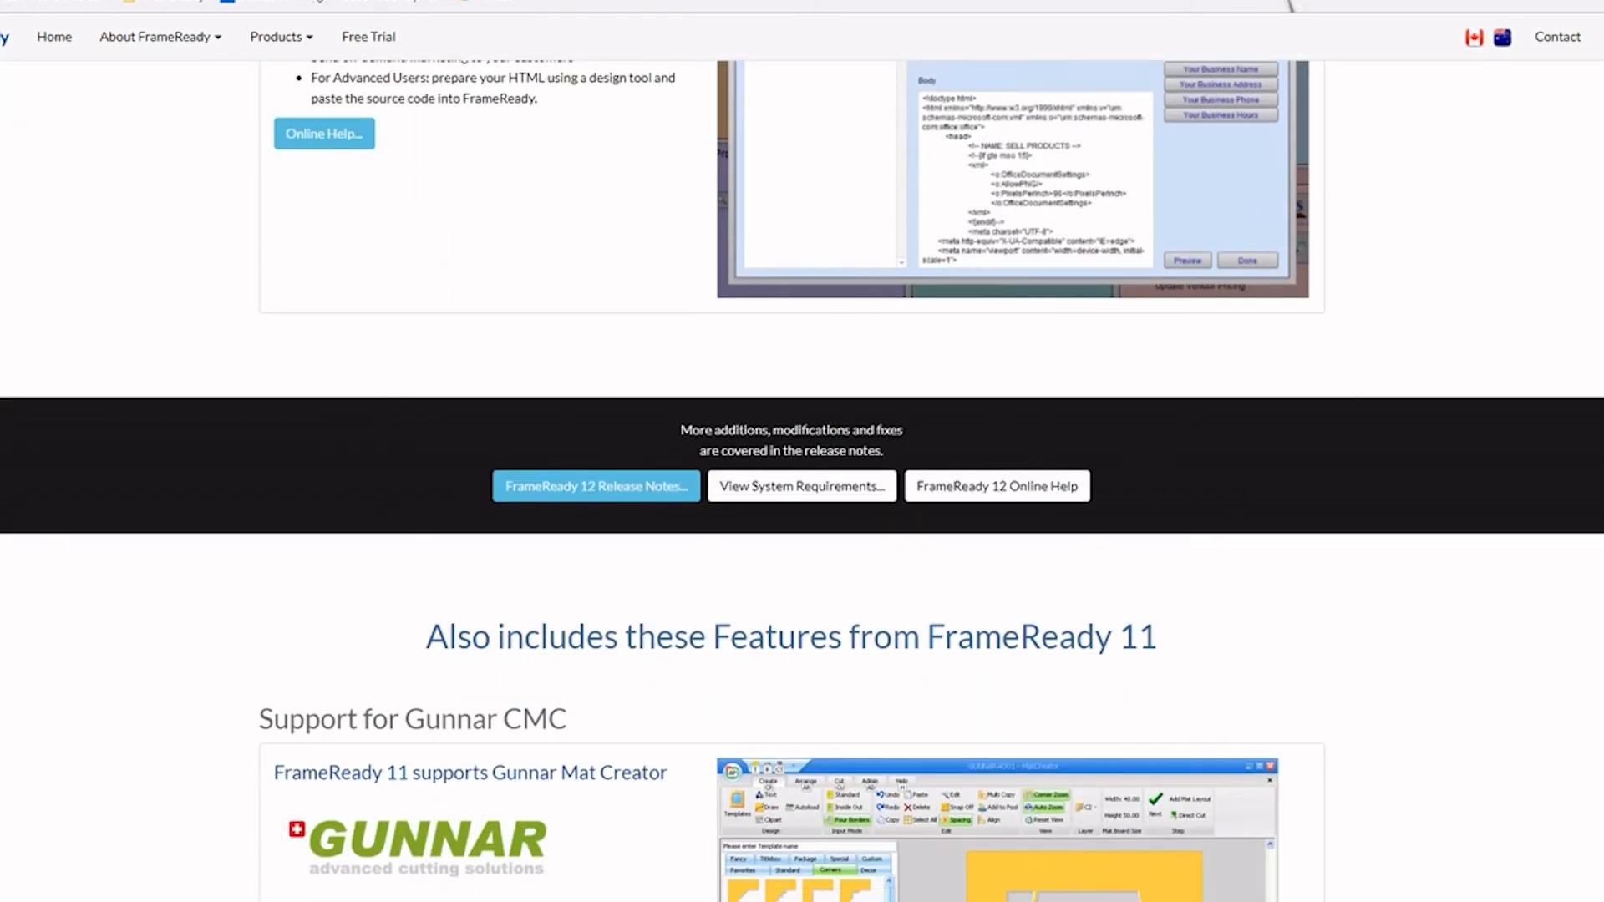
scroll(792, 482, "down", 8)
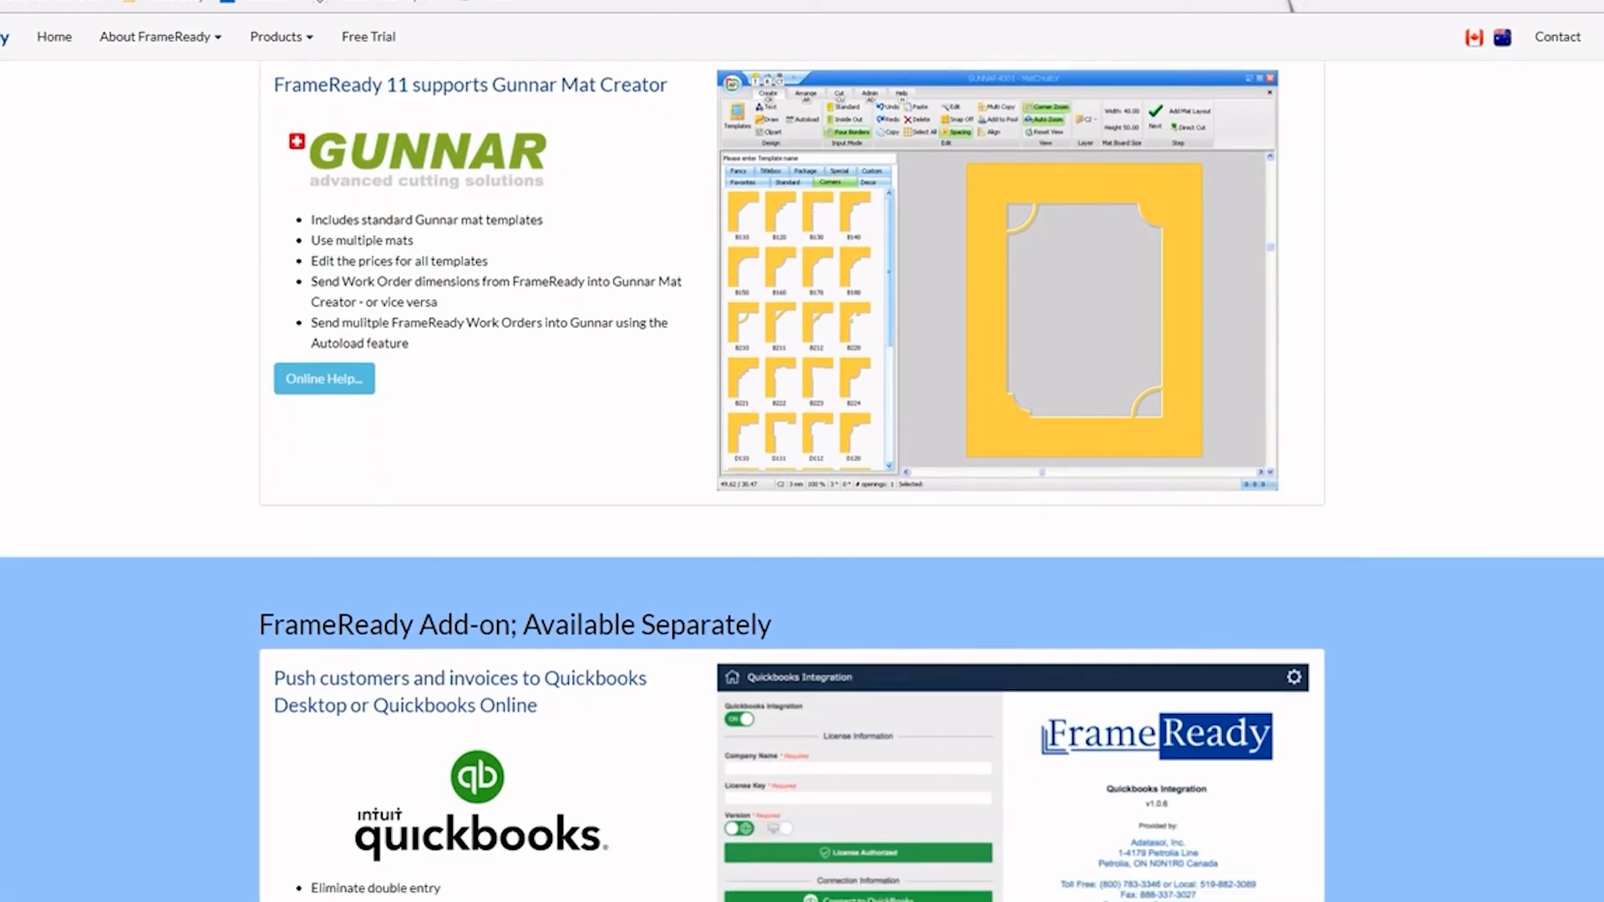
scroll(792, 481, "down", 9)
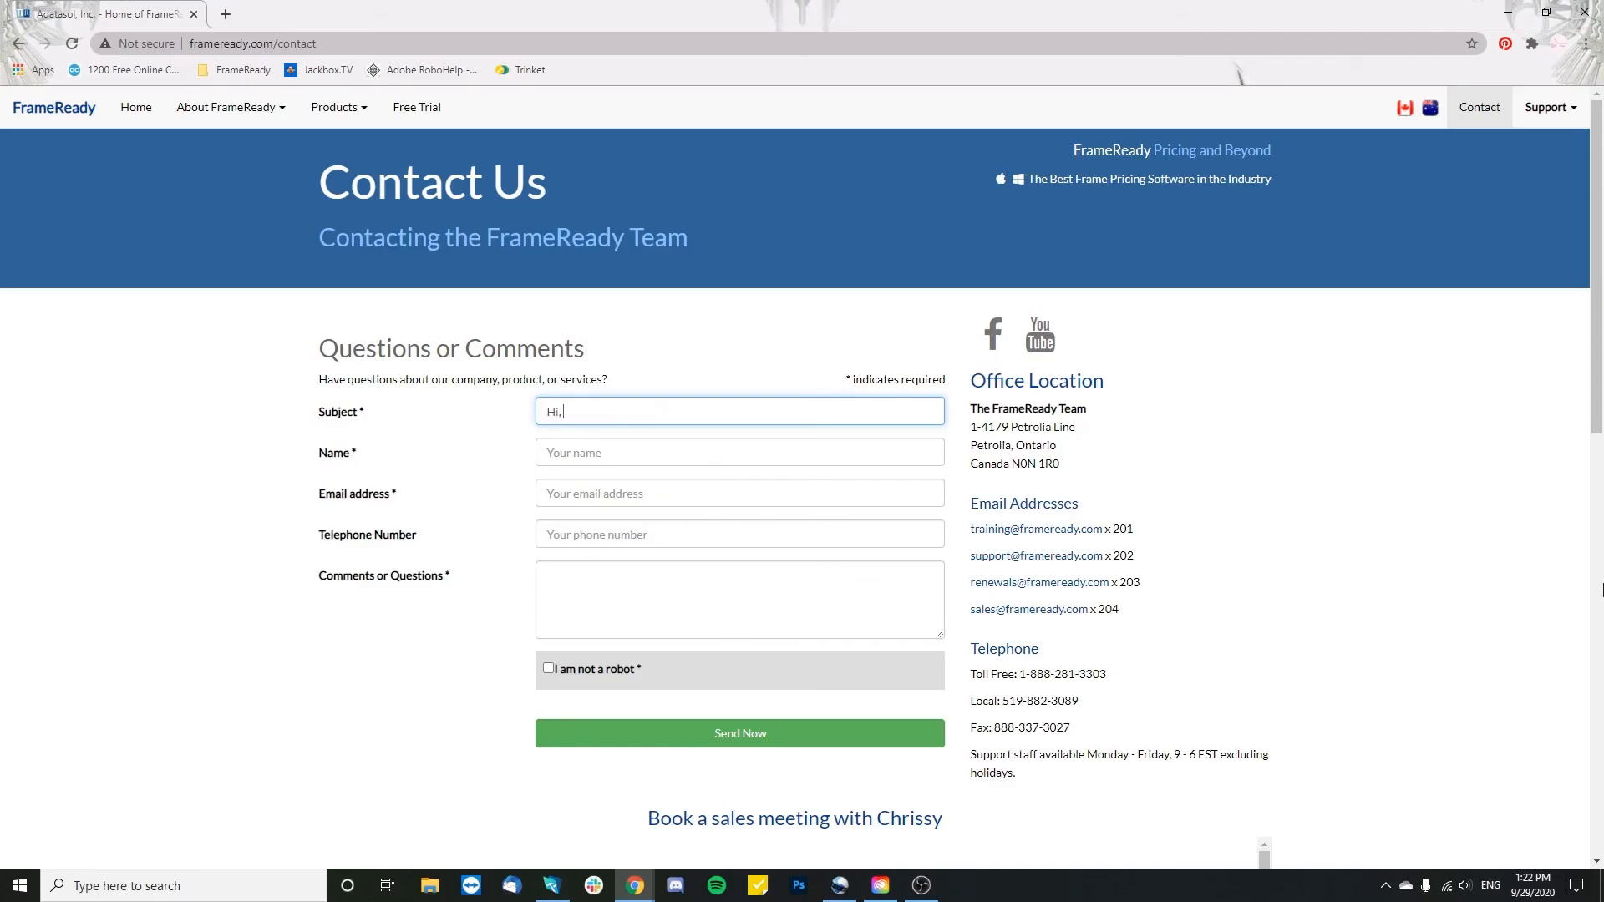
- Draft an email with 'a question' to FrameReady's sales address, then scroll the Facebook page
type("a question")
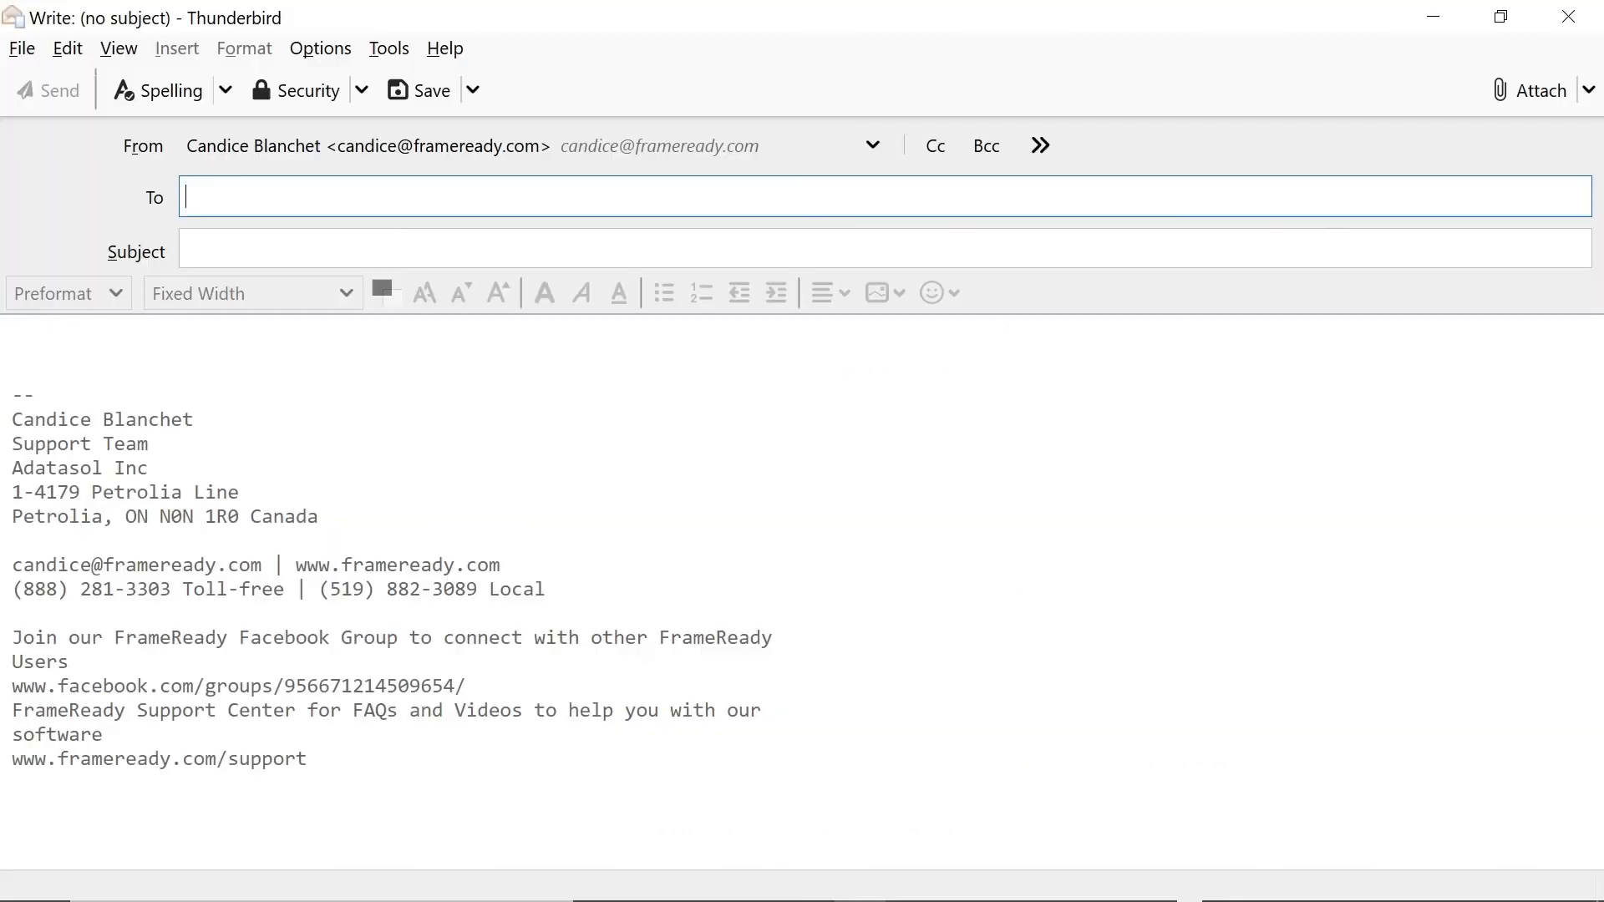
key("Tab")
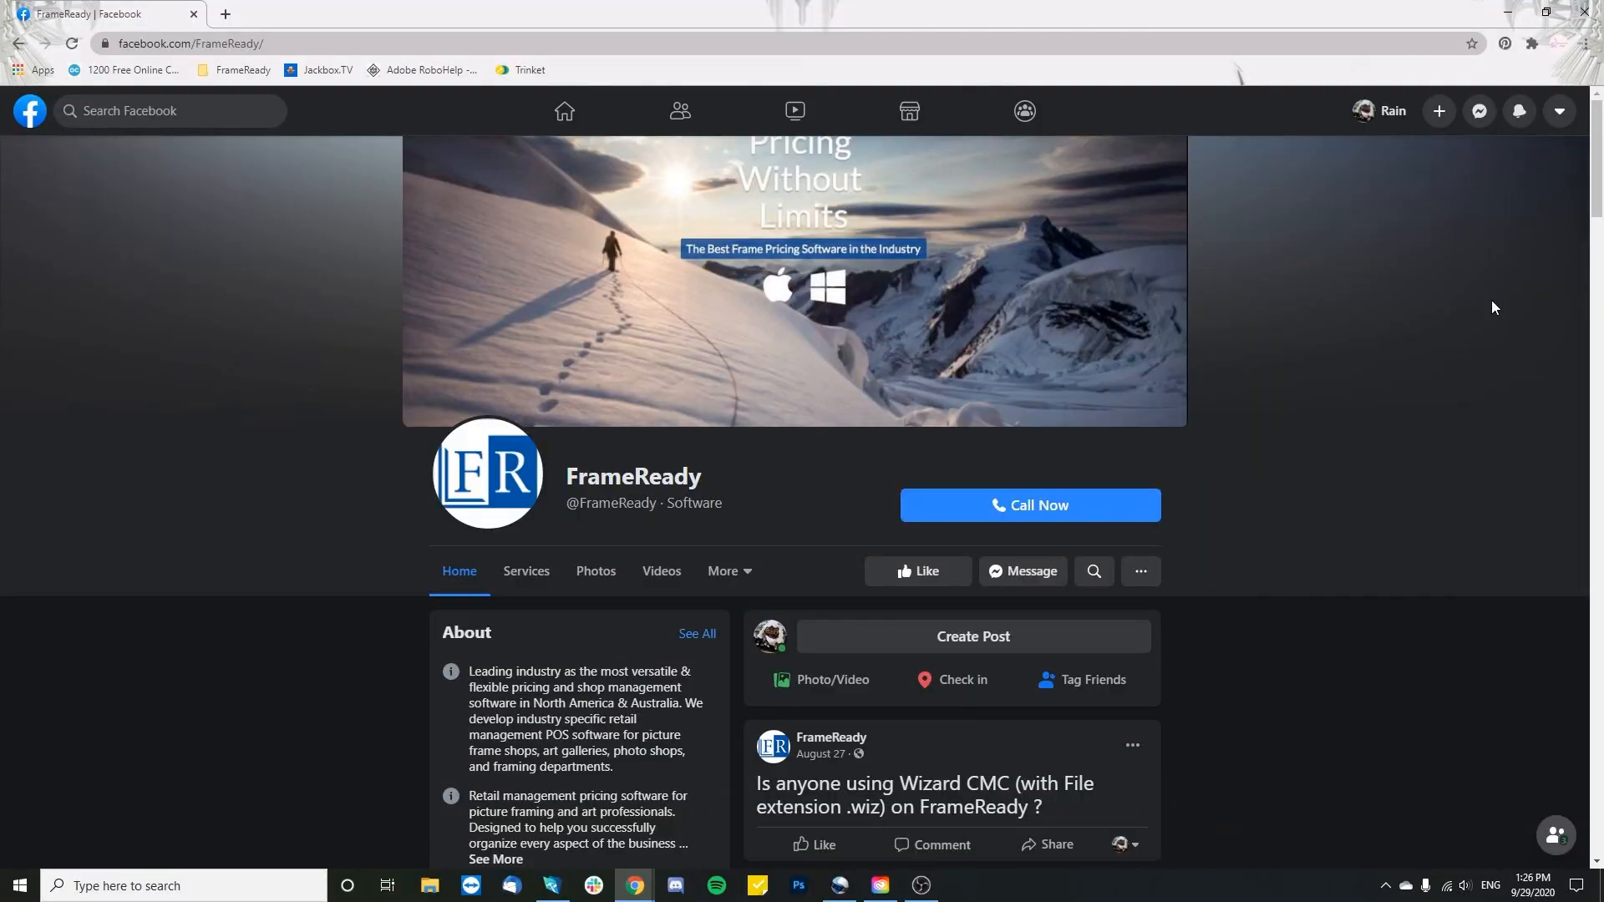
scroll(1493, 306, "down", 1)
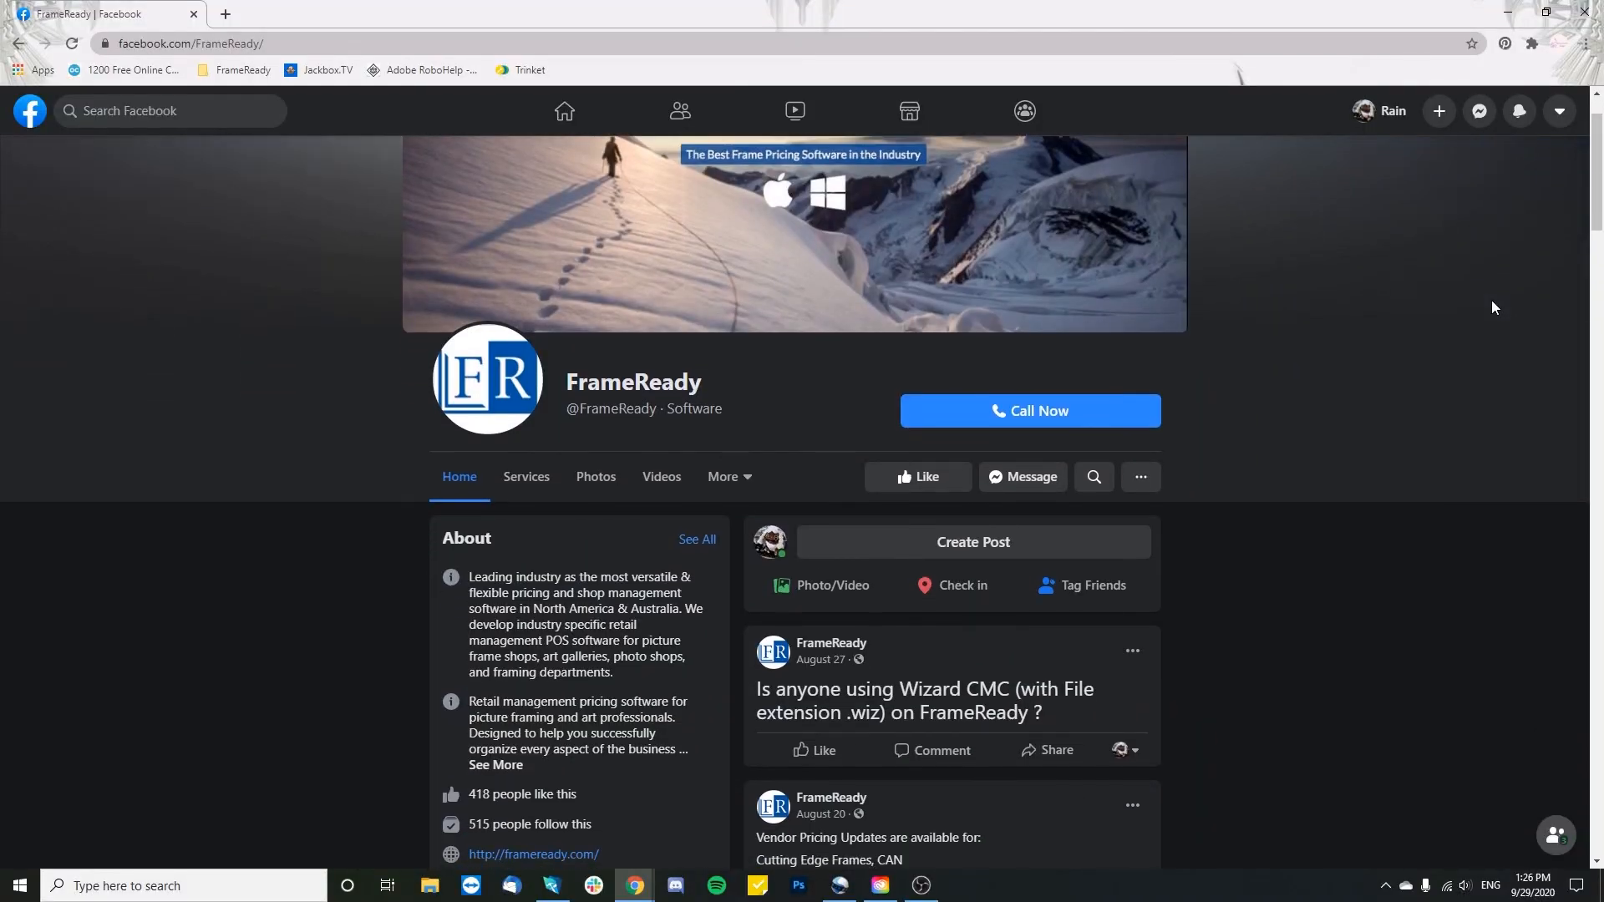